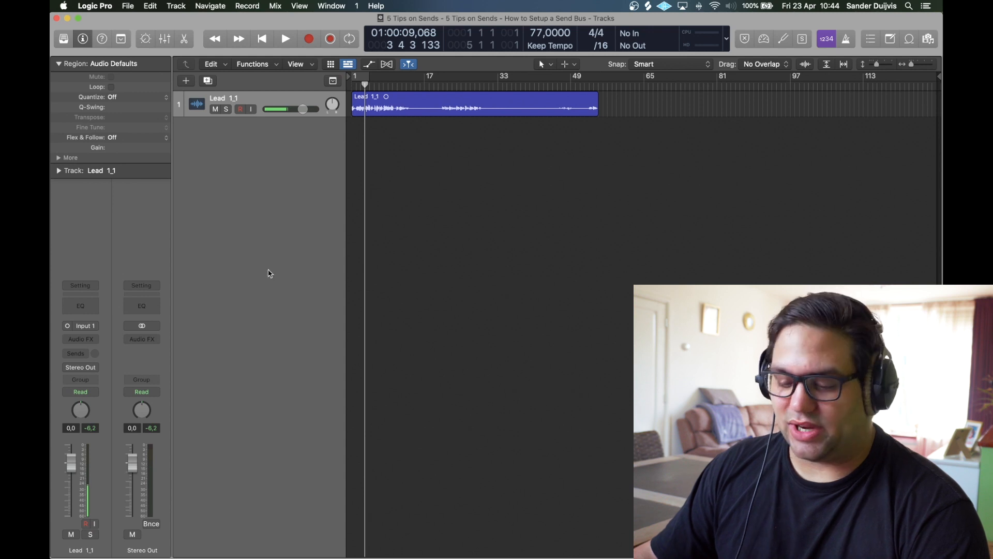
Step: Show the mixer panel briefly, then hide it again
key(x)
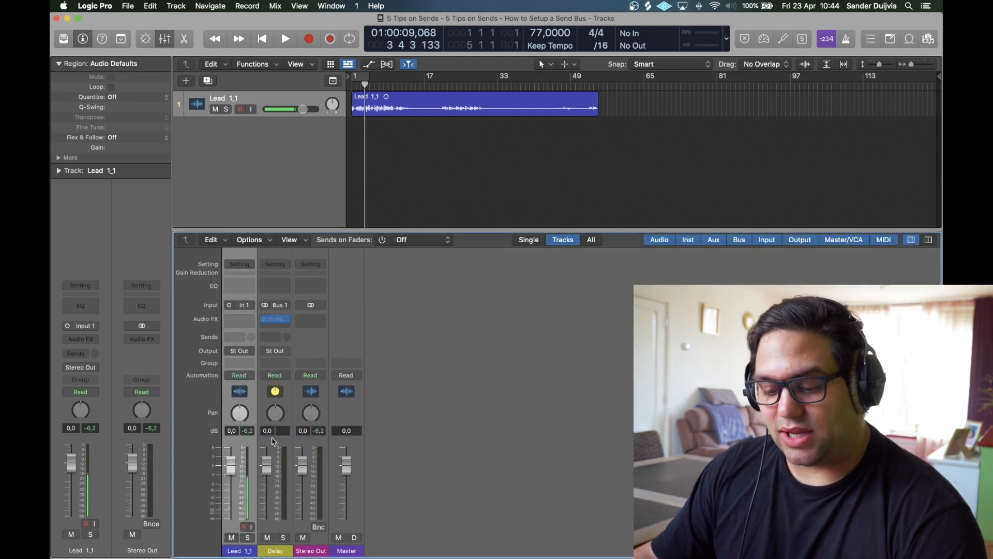
mouse_move(268, 323)
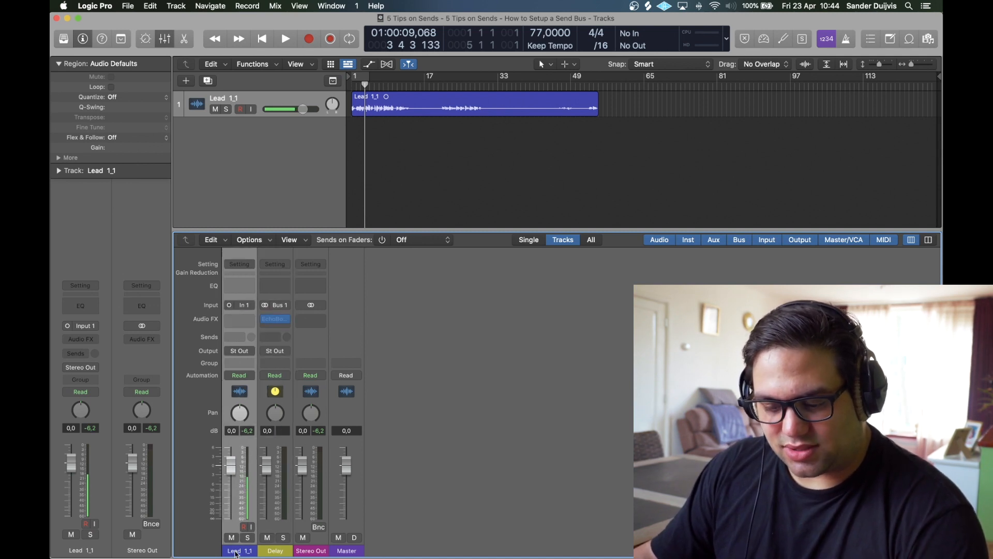
key(x)
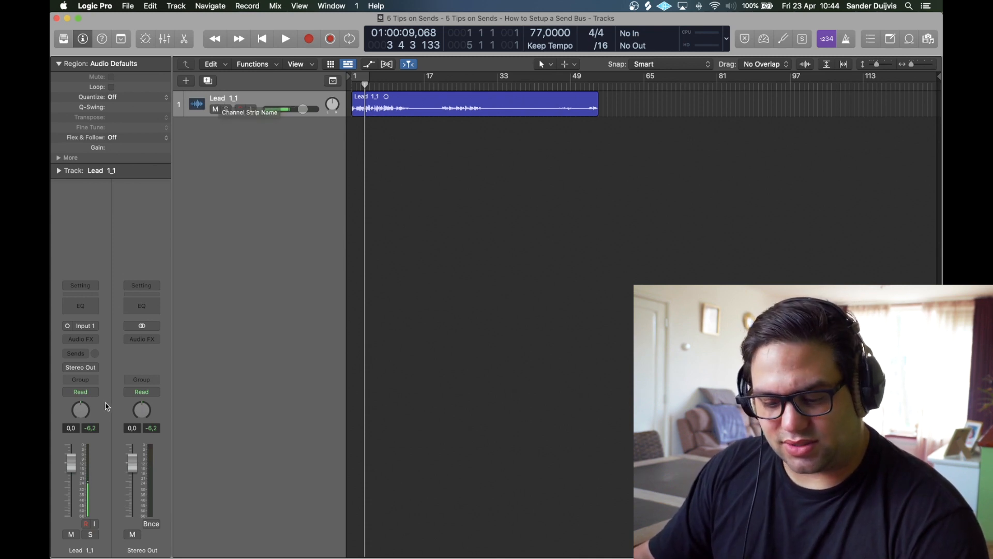
Step: Route the Lead 1_1 output to Bus 10
click(88, 369)
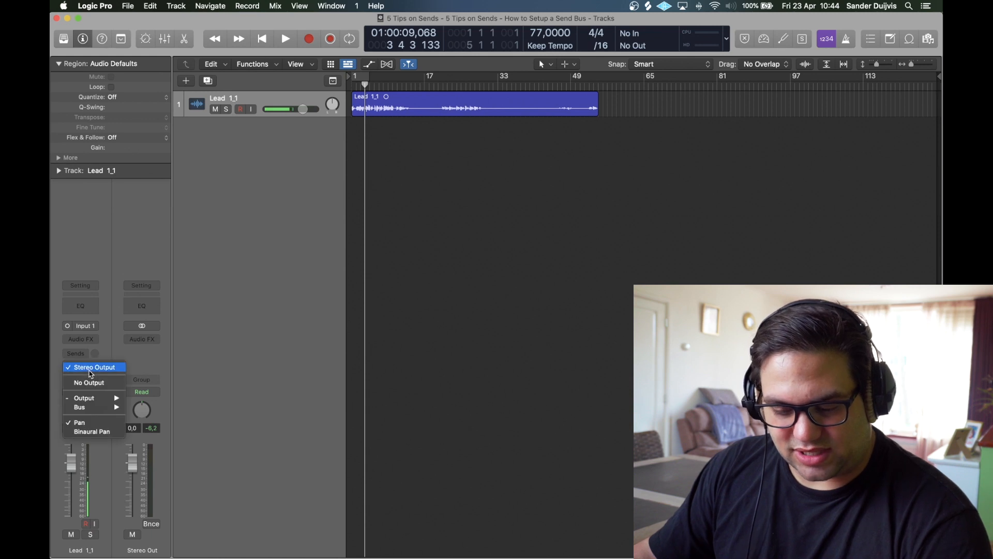
mouse_move(93, 408)
click(156, 282)
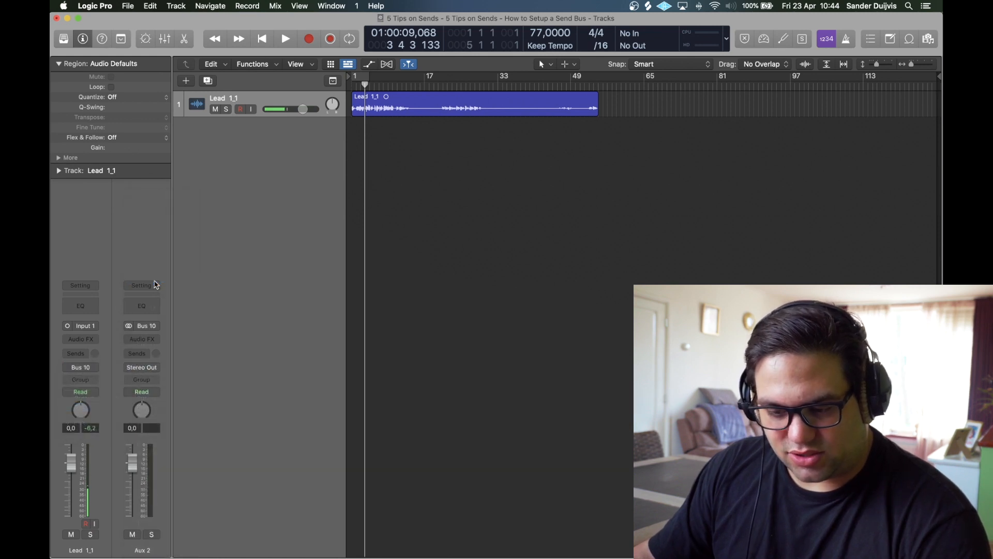
Step: Rename the new aux 'Main VOX' and give it its own track
double_click(149, 550)
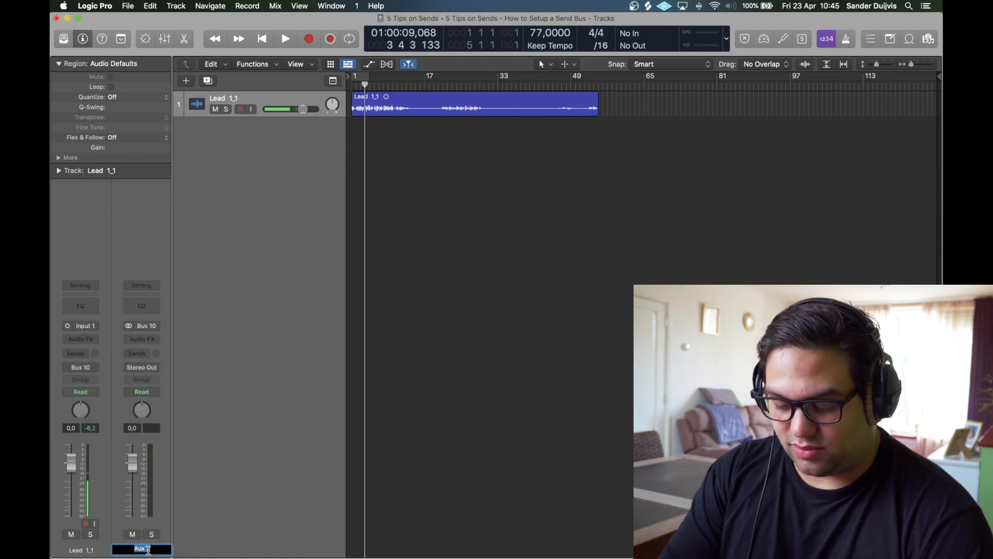
text(Main VOX)
key(Return)
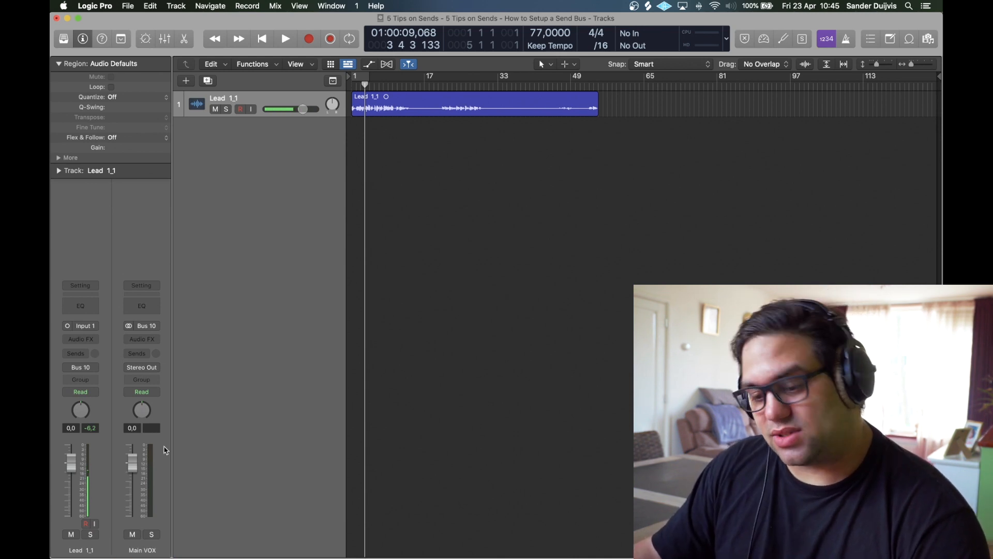
right_click(164, 435)
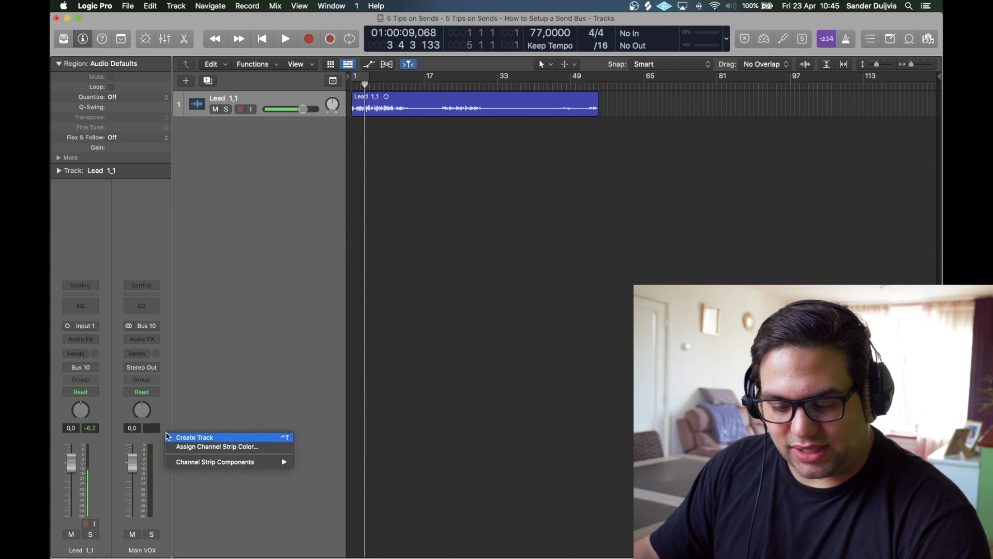
click(179, 437)
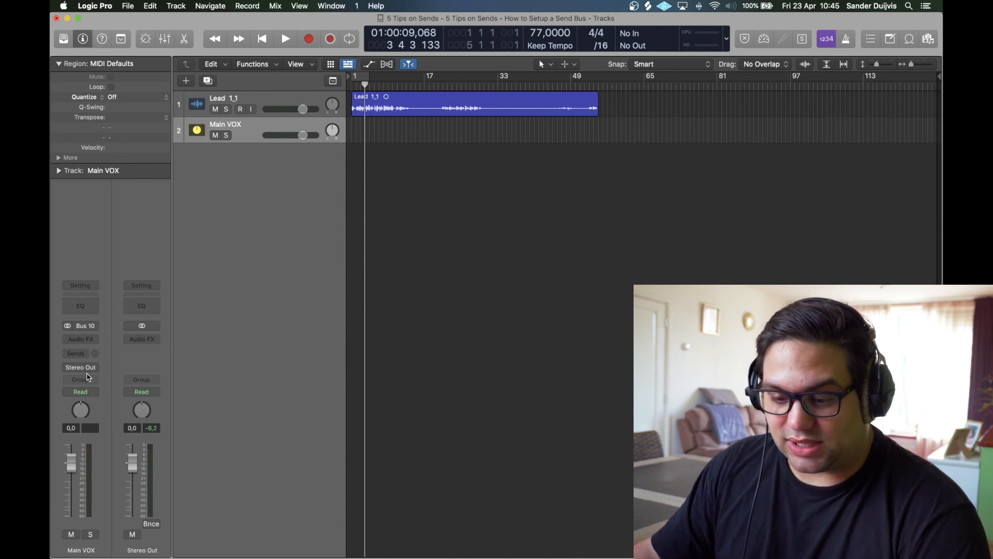
Step: Add a Main VOX send to Bus 1, feeding the Delay aux
click(83, 354)
mouse_move(82, 367)
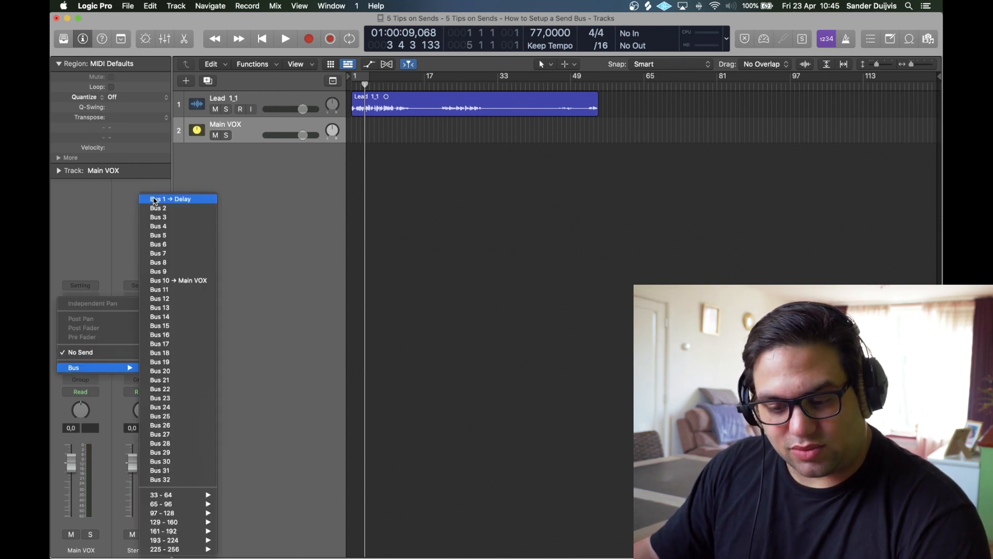
click(156, 199)
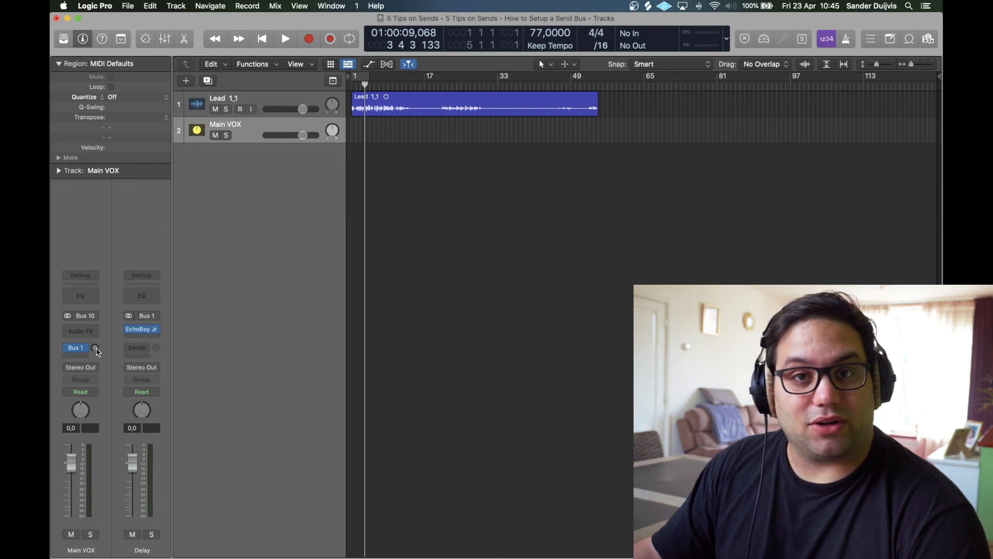
Step: Play from the start and raise the Main VOX send level to Delay
key(Return)
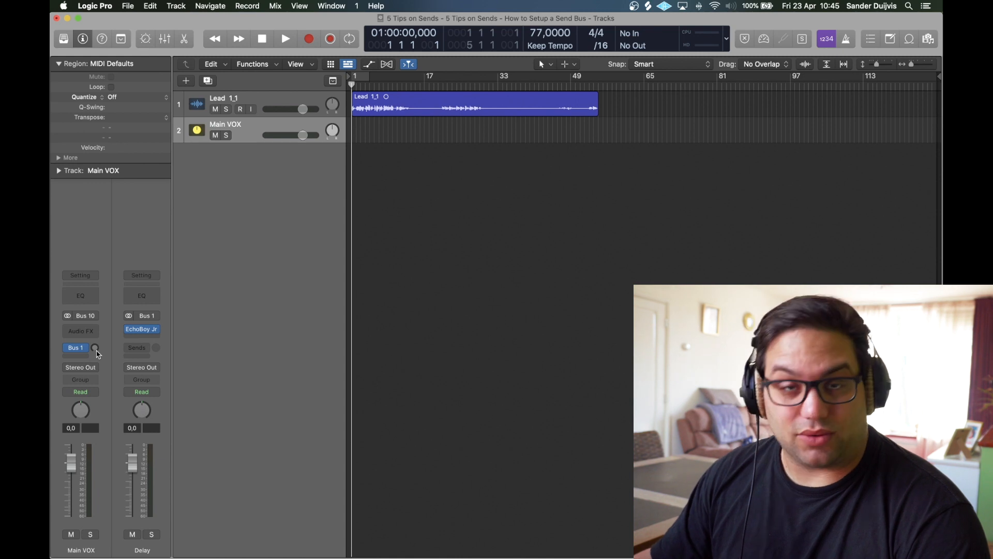
key(space)
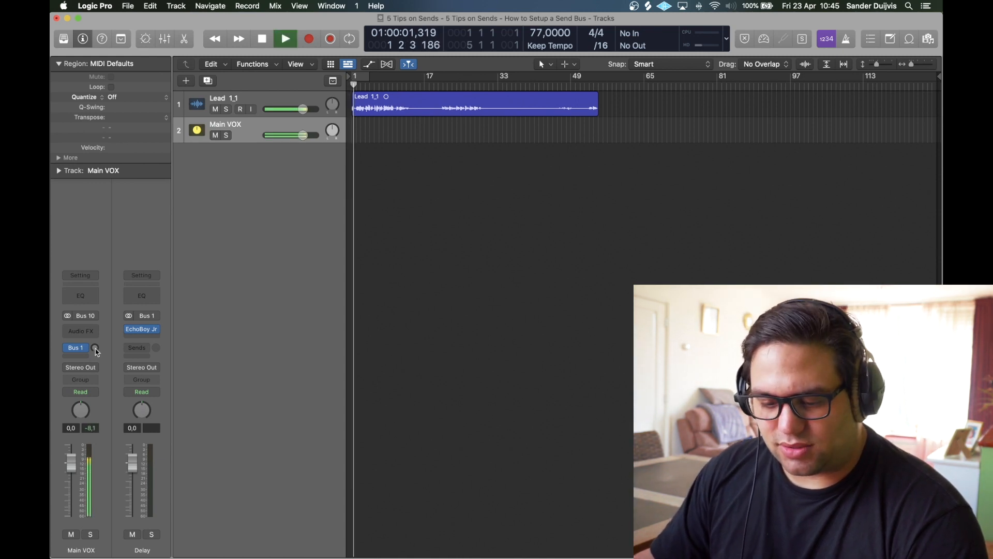
drag(96, 352, 96, 334)
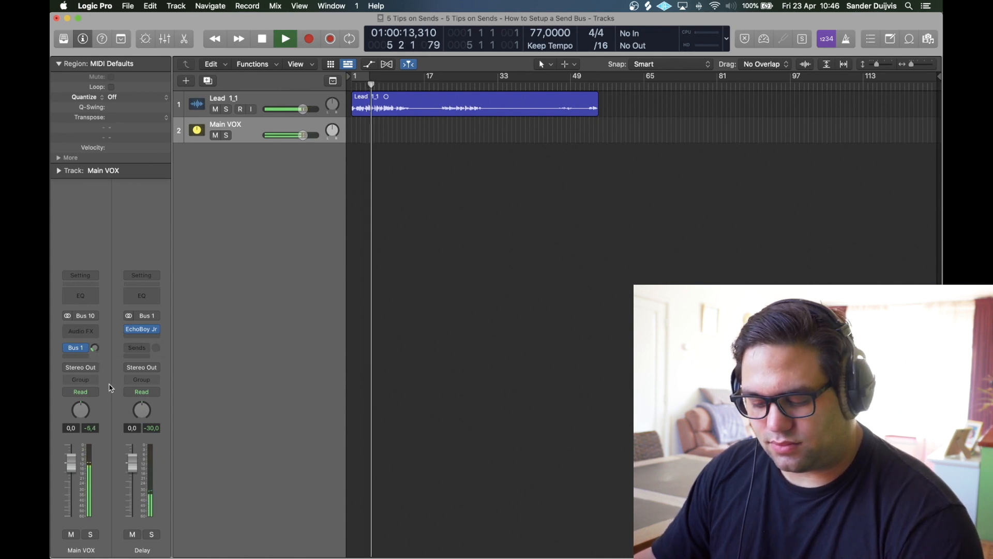
key(space)
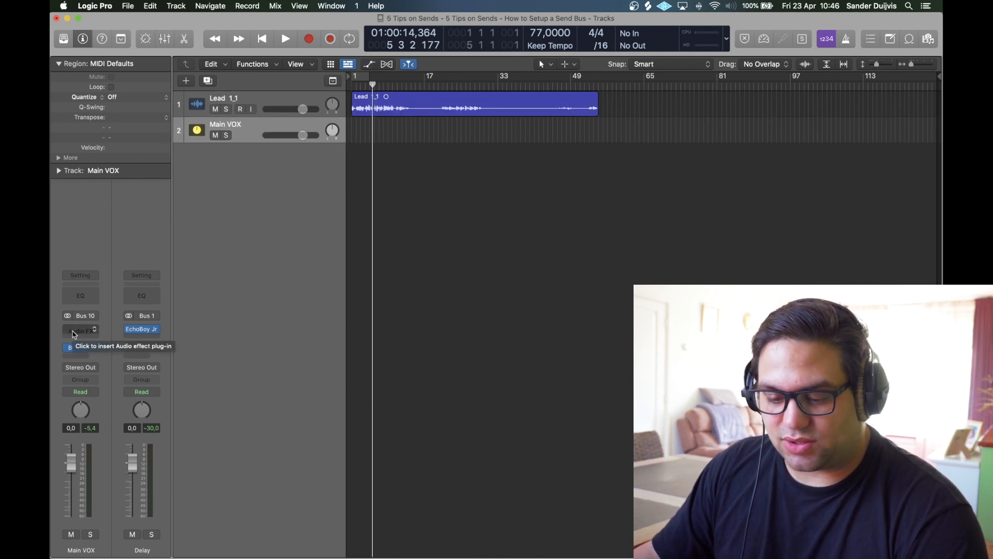
Step: Create a track for the Delay aux and insert Overdrive with 2.50 dB drive
right_click(168, 361)
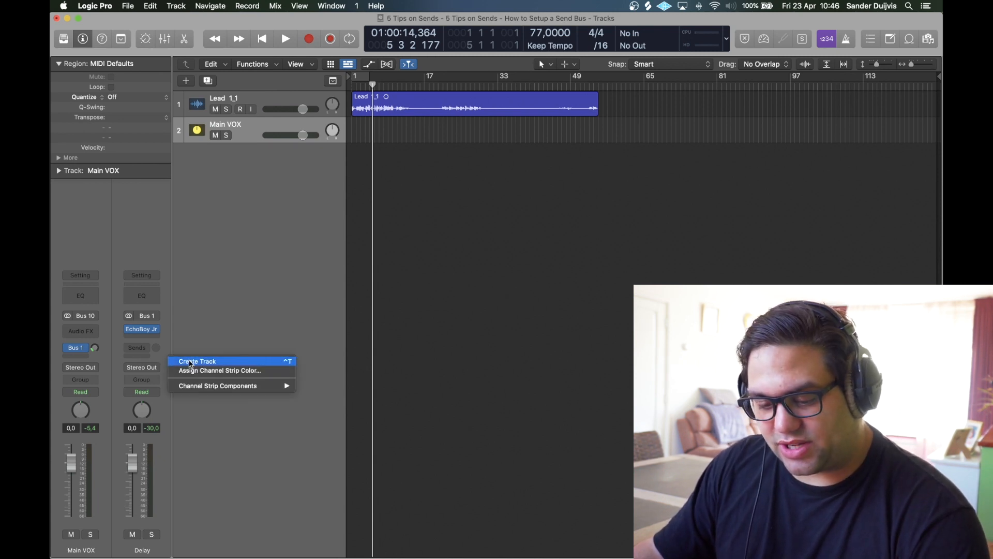
click(187, 359)
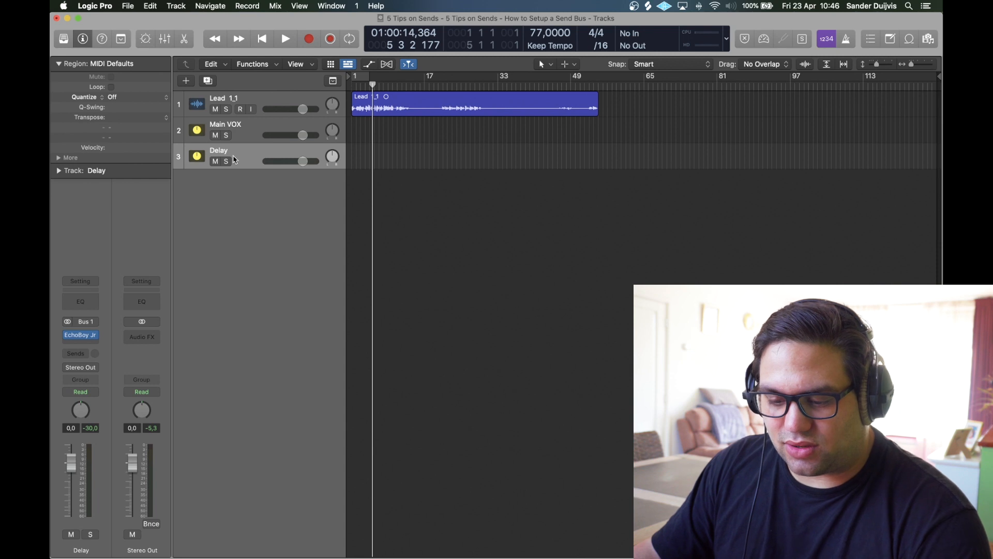
click(78, 343)
mouse_move(102, 451)
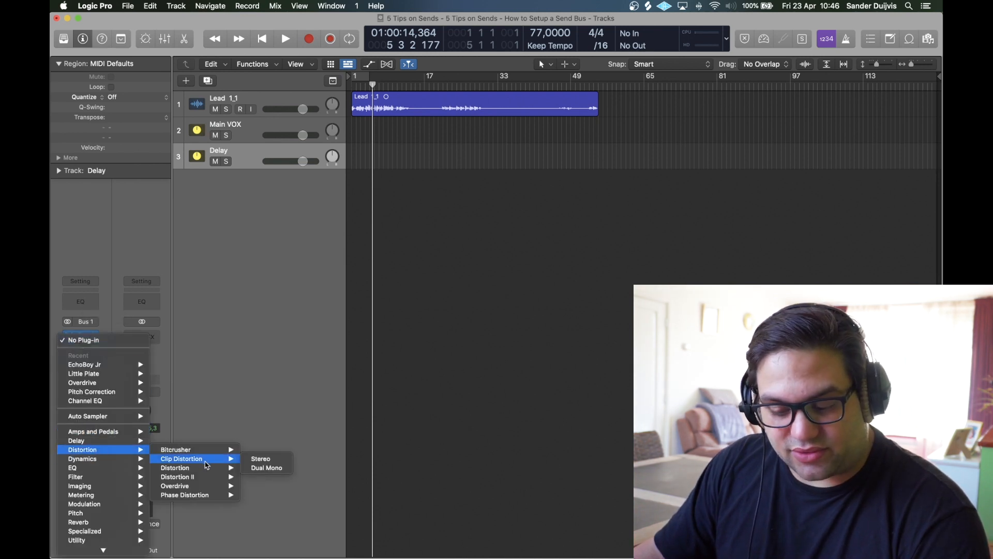
click(203, 487)
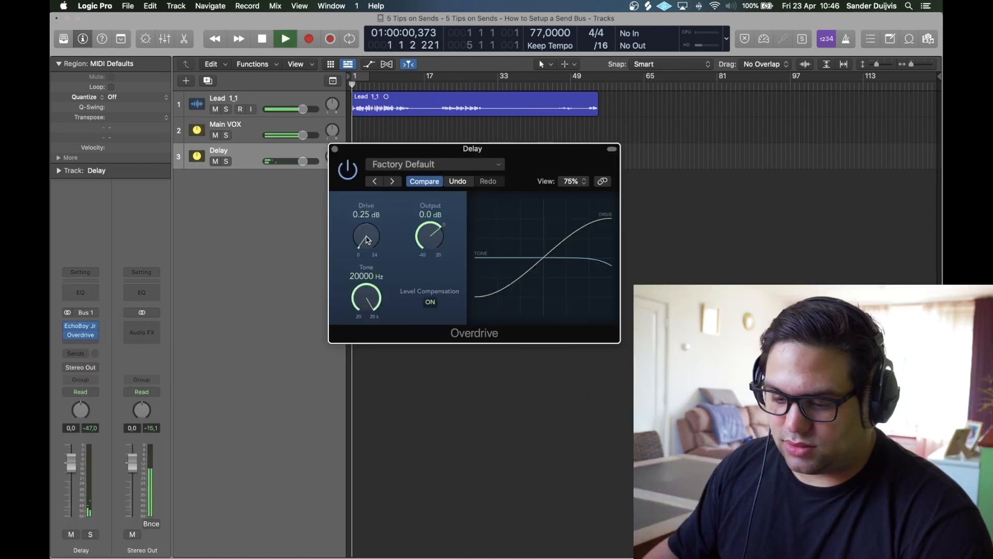
drag(366, 239, 370, 226)
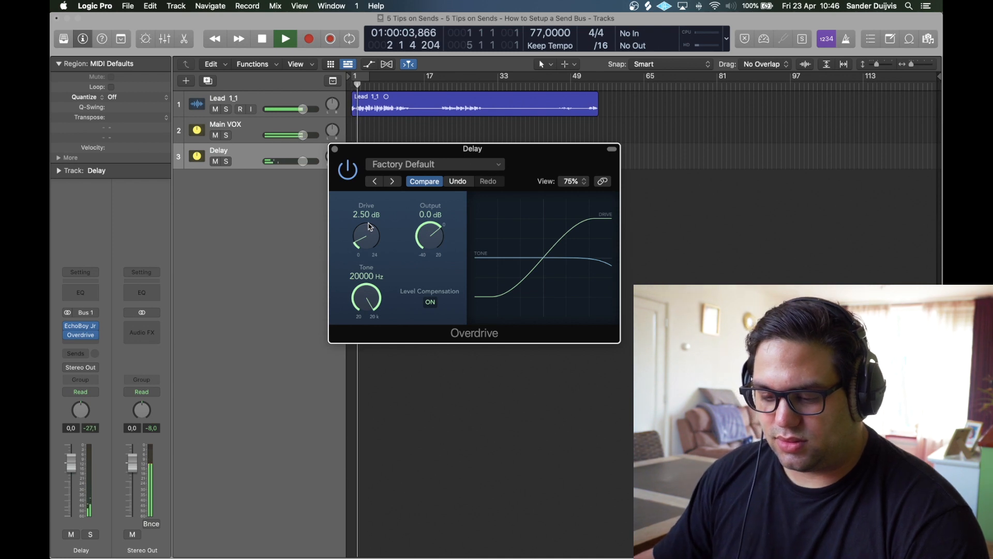
key(space)
click(334, 149)
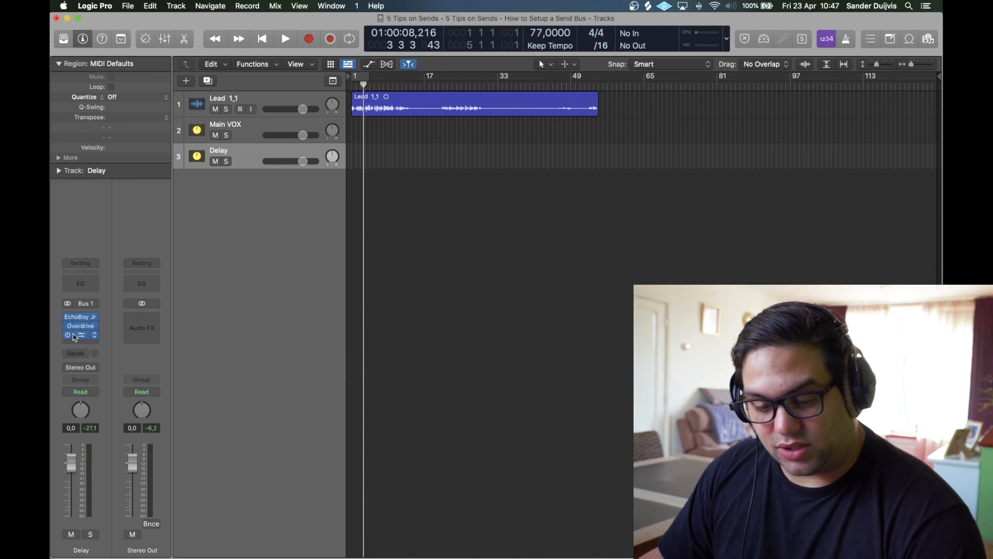
Step: Move Little AlterBoy to the top of the Delay insert chain and audition it
drag(82, 339, 83, 317)
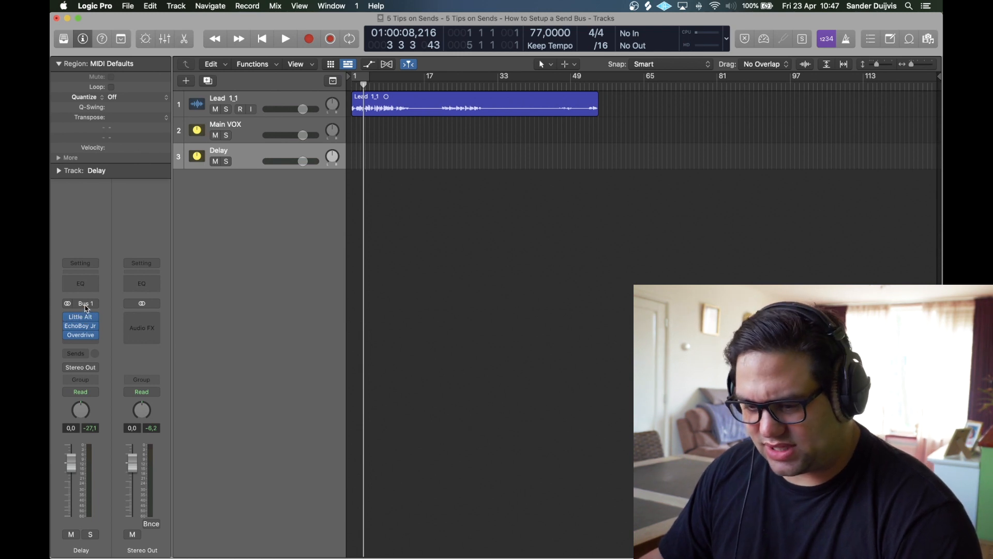
key(Return)
key(space)
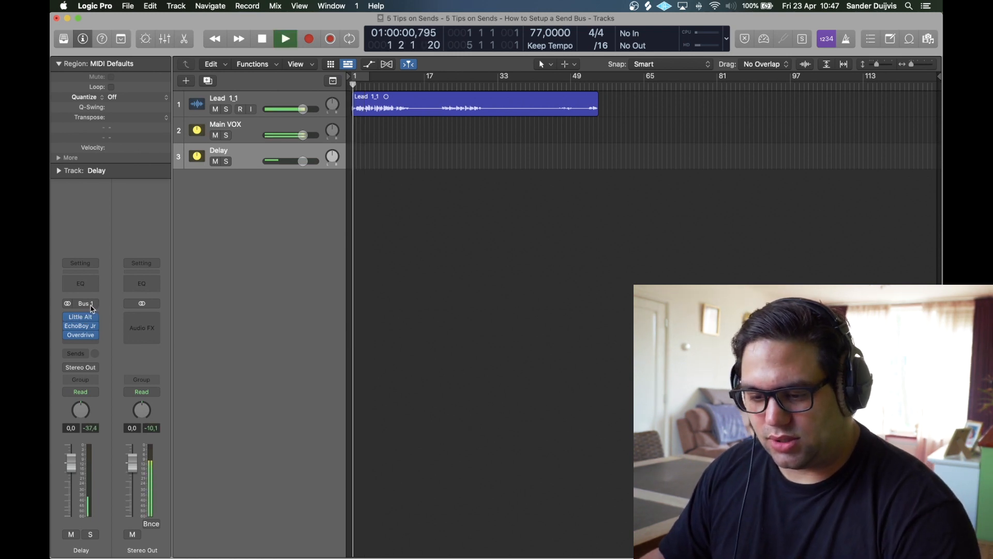
mouse_move(67, 321)
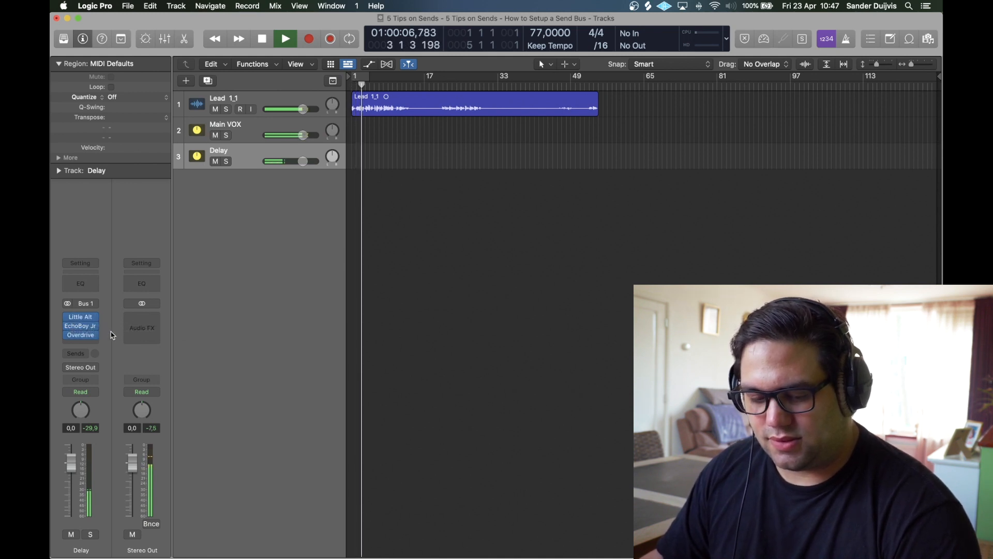
key(space)
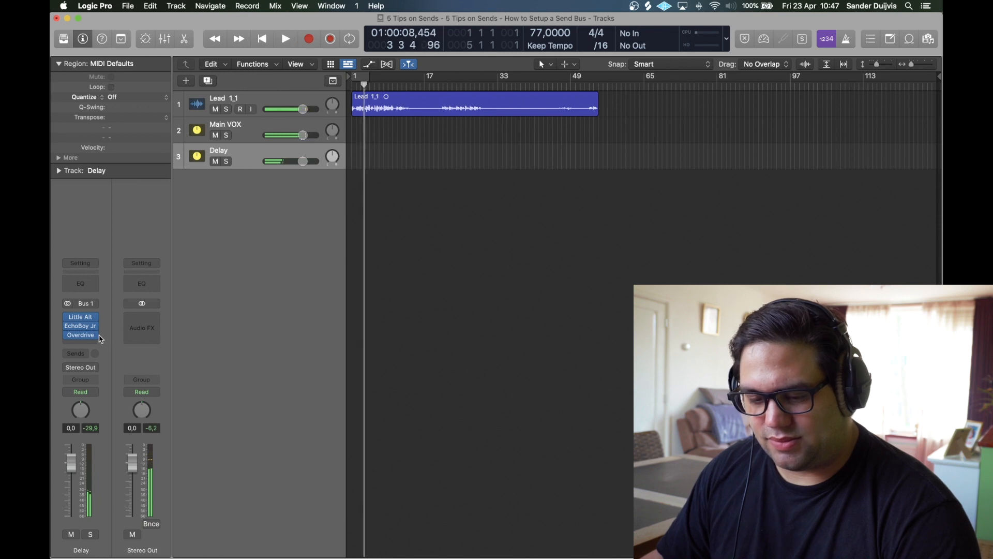
mouse_move(99, 339)
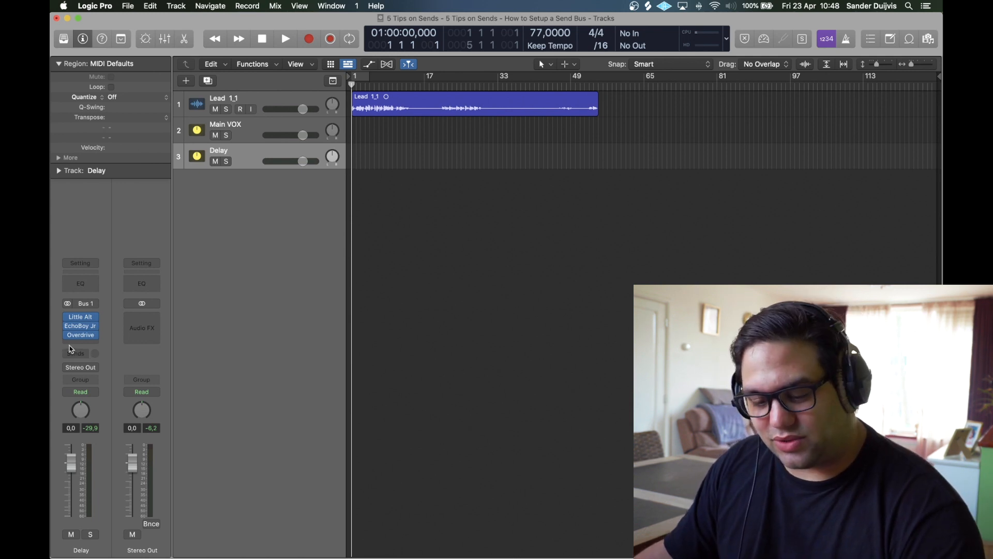
Step: Send the Delay aux to a new Bus 2 aux named 'Reverb'
mouse_move(79, 337)
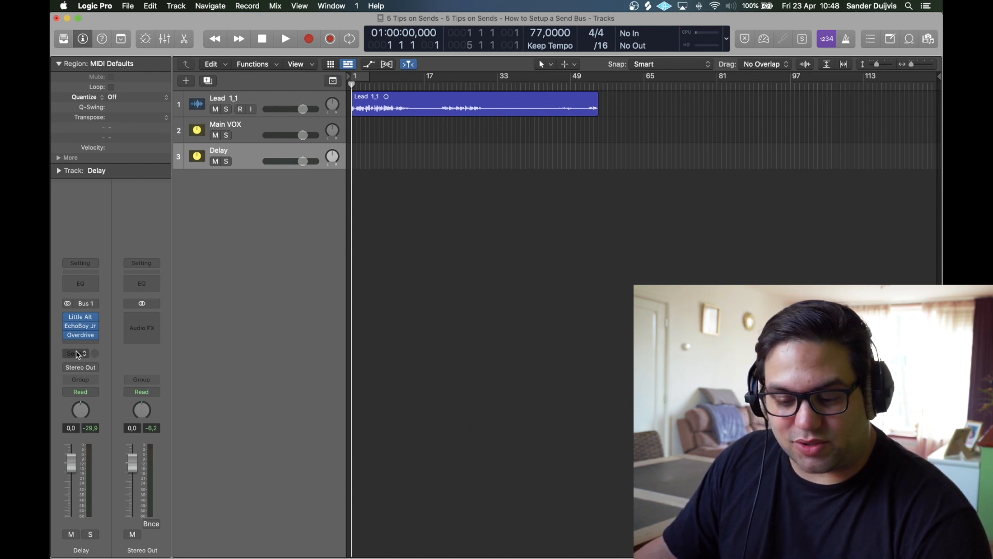
click(80, 357)
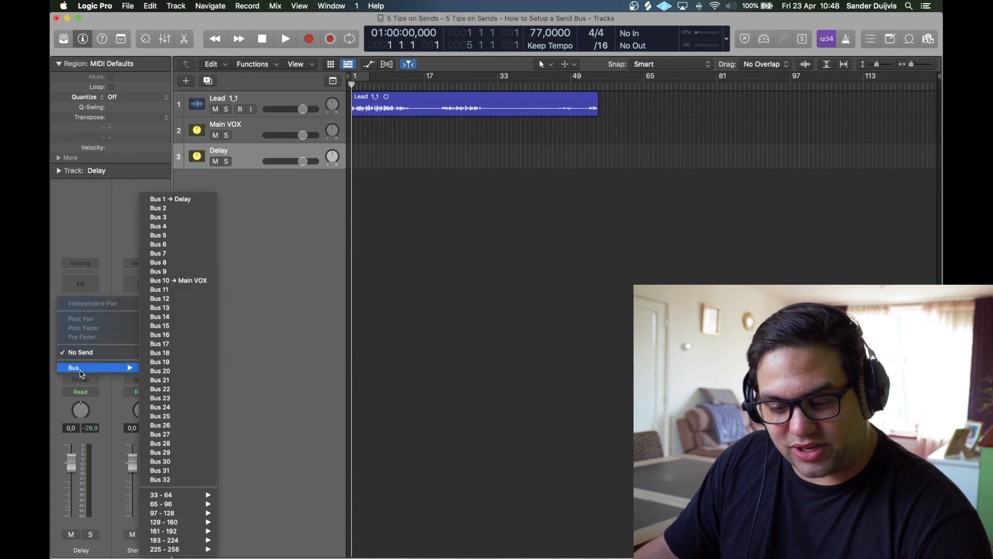
click(170, 235)
double_click(142, 548)
text(Reverb)
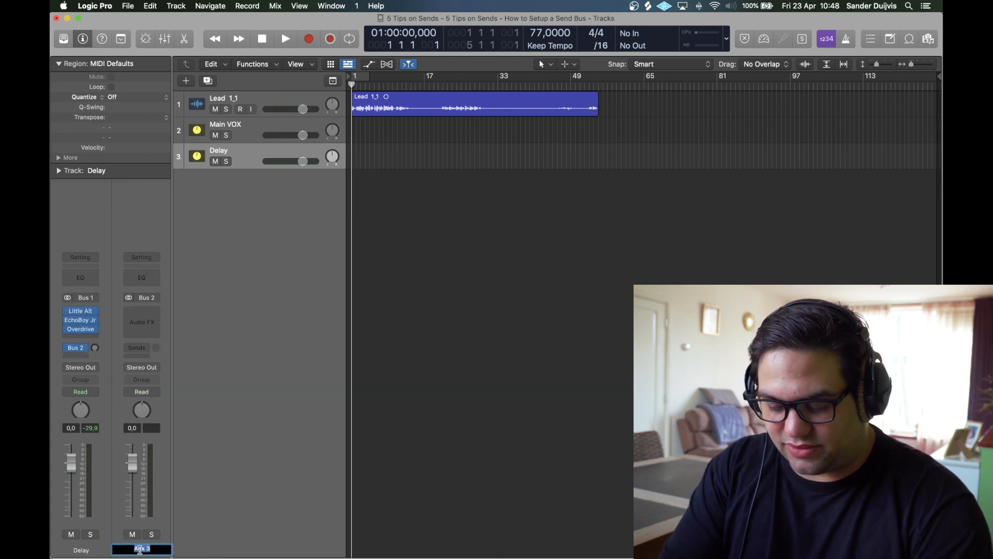
key(Return)
Step: Insert Little Plate on the Reverb aux, adjust its decay, and audition it
click(142, 321)
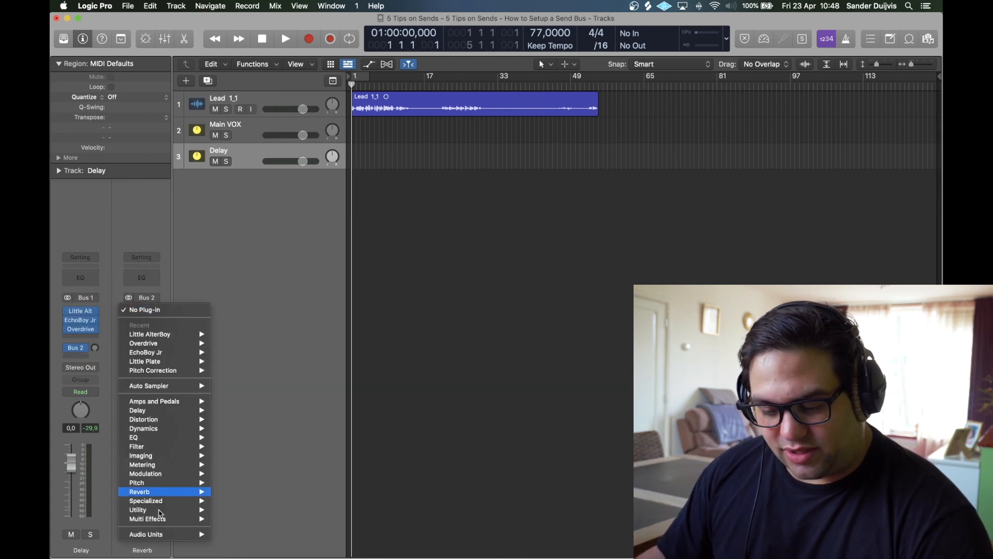
mouse_move(155, 532)
click(248, 517)
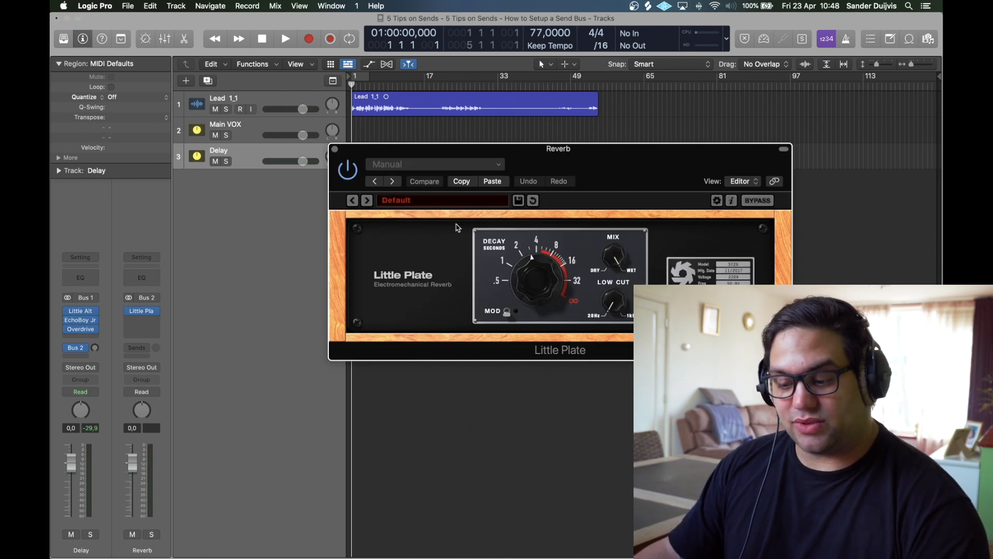
drag(530, 259, 530, 253)
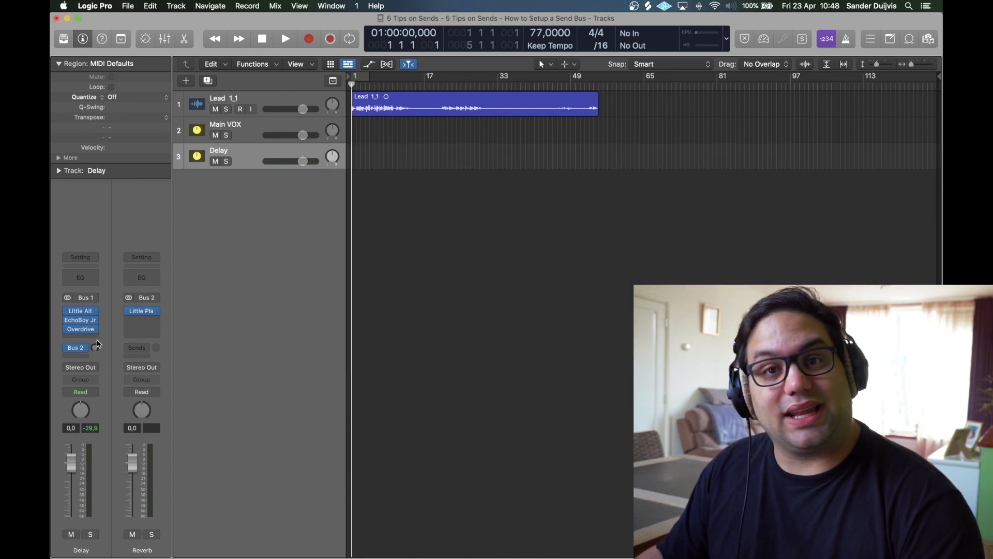
key(space)
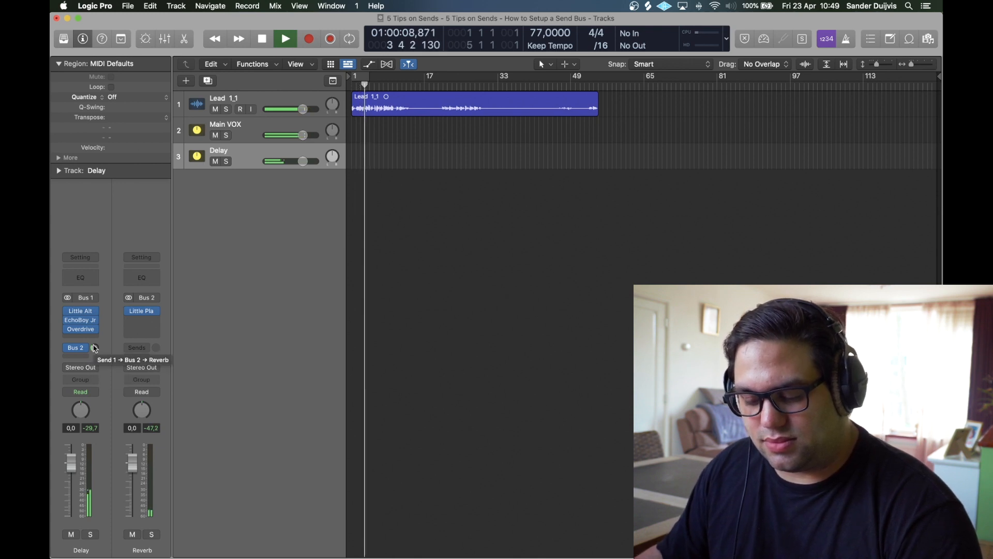
key(space)
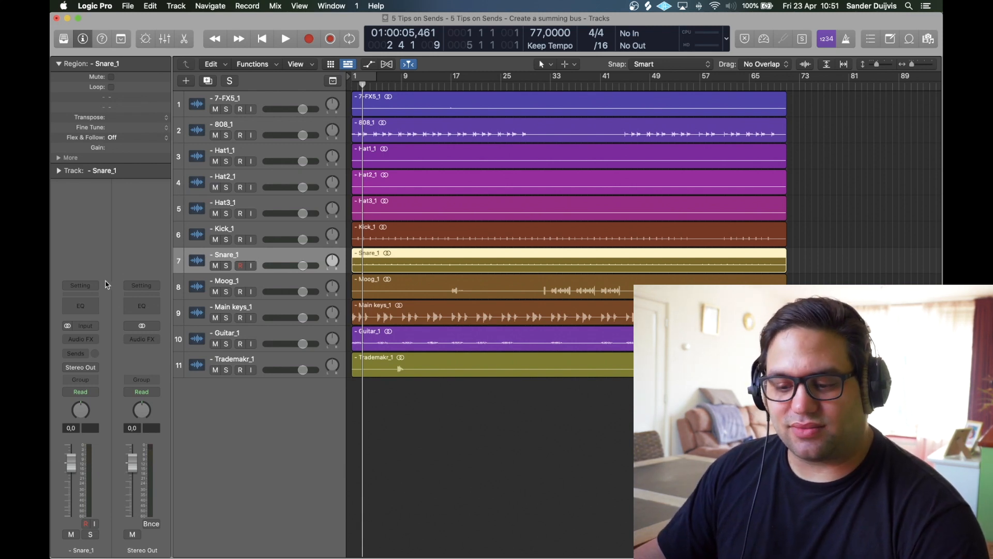
Step: Stack tracks 7-FX5_1 through Snare_1 into a Summing Stack, Sum 1, and collapse it
click(244, 99)
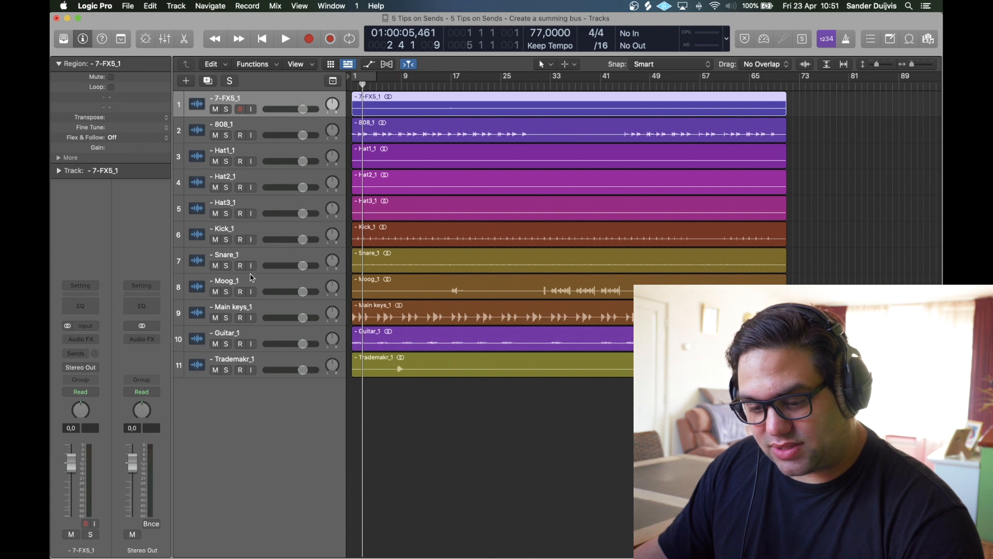
shift+click(254, 253)
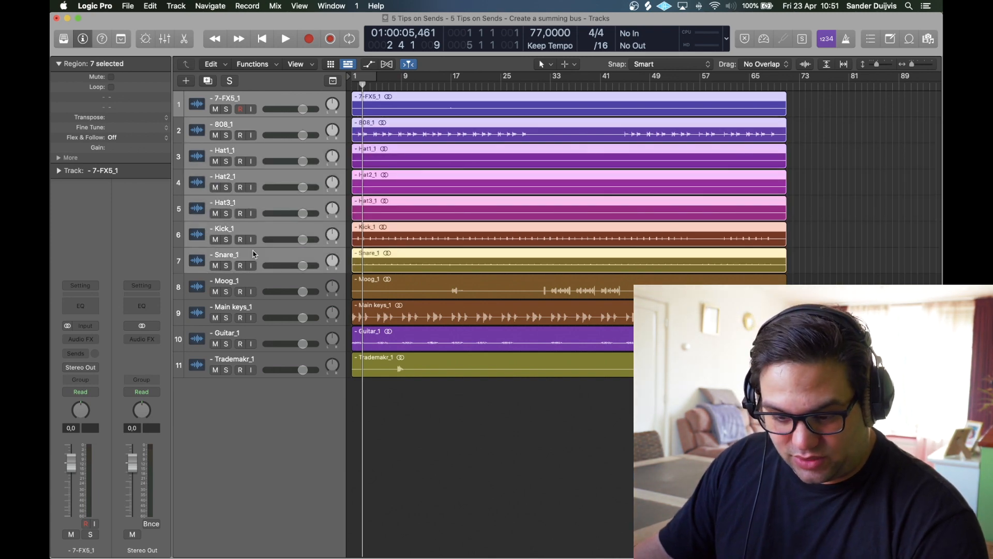
right_click(255, 254)
click(315, 361)
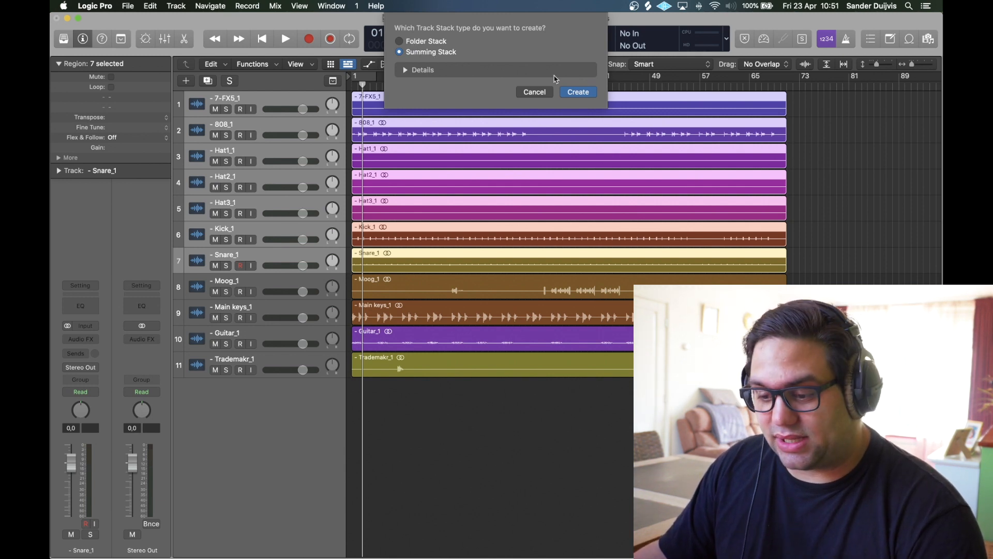
click(578, 92)
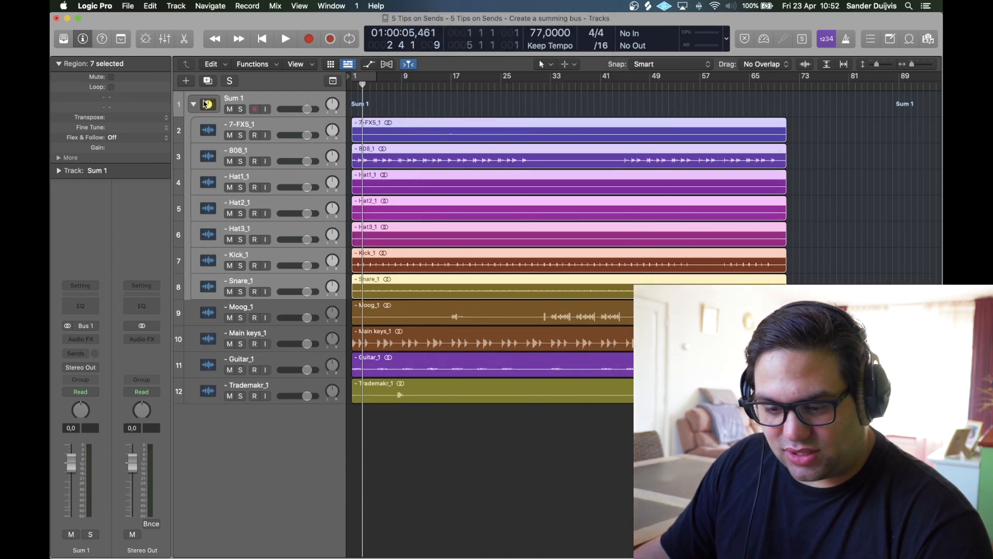
click(192, 106)
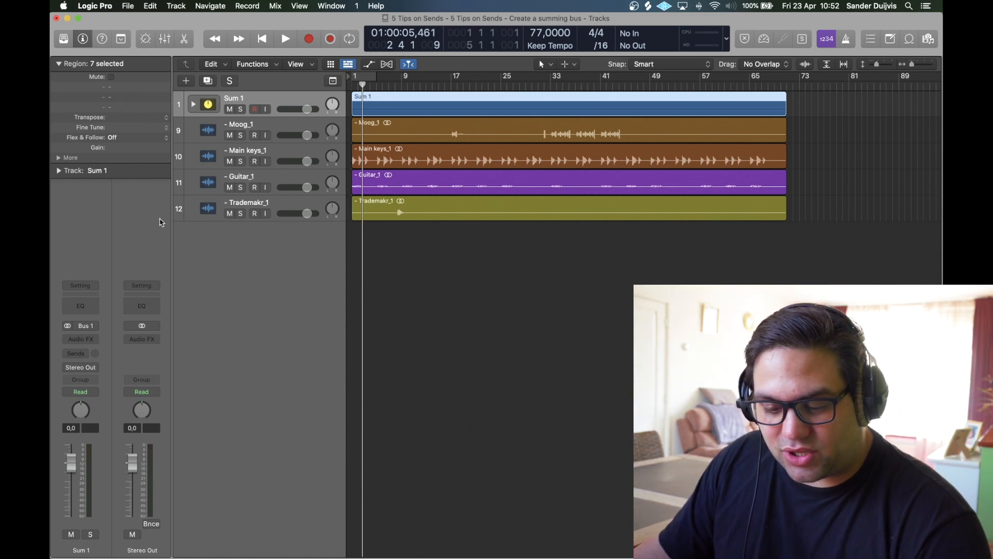
Step: Insert a stereo Compressor on the Sum 1 stack and rename the stack 'Drumbus'
click(74, 342)
mouse_move(101, 362)
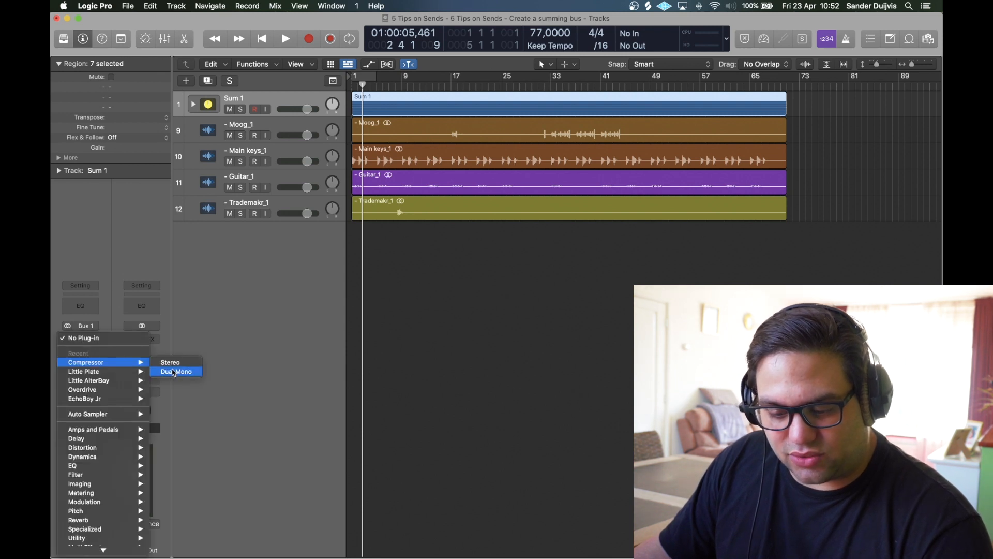
click(172, 361)
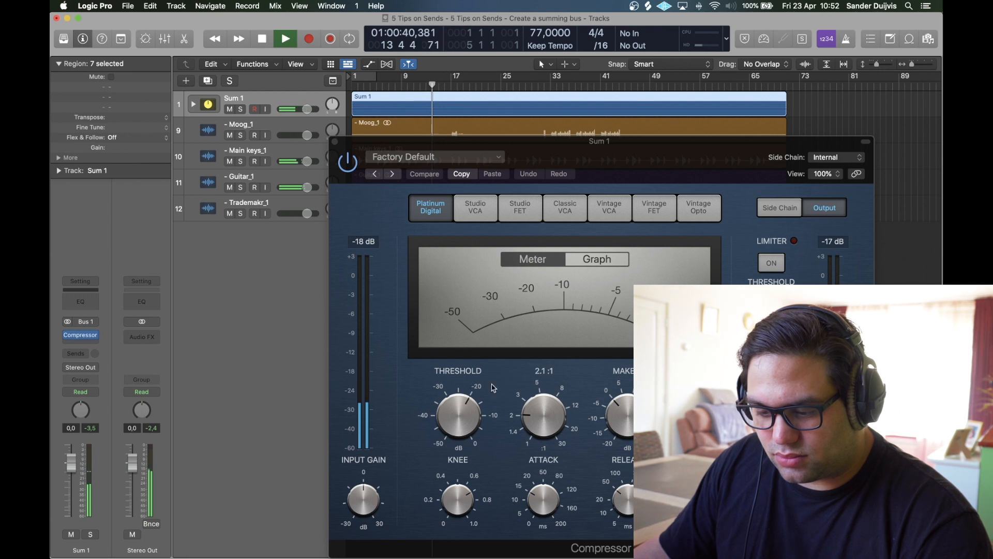
key(space)
click(334, 142)
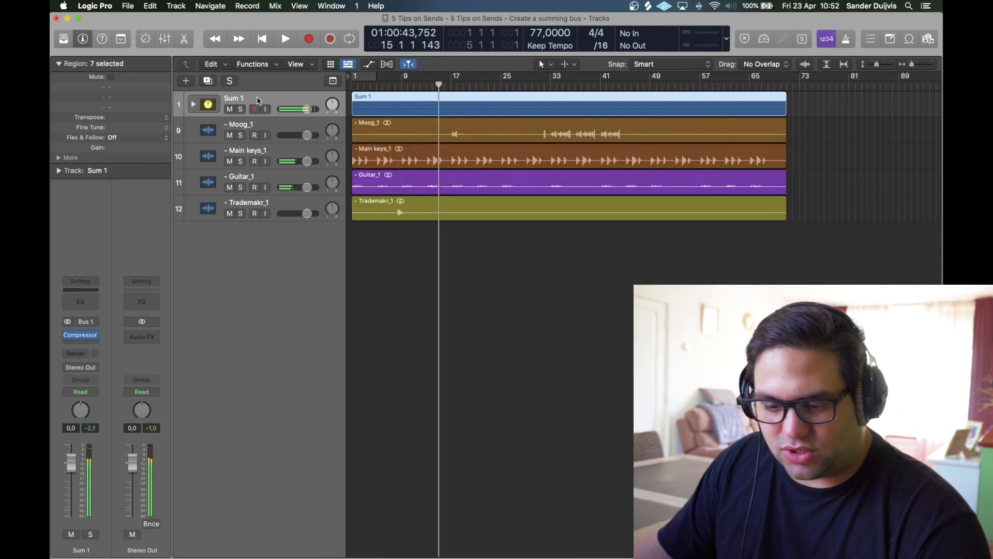
double_click(232, 100)
text(Drumbus)
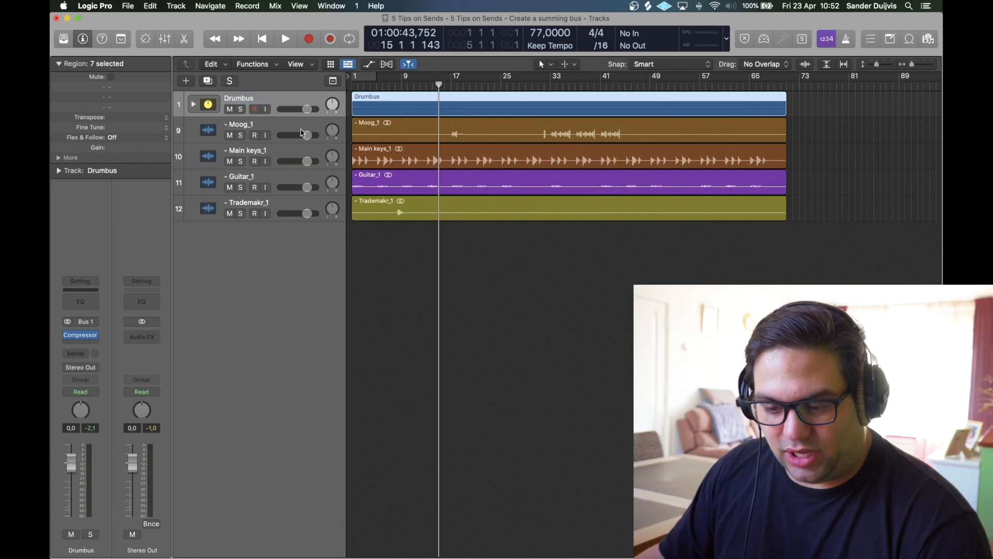
Step: Stack Moog_1 through Trademakr_1 into a collapsed stack named 'Melody bus'
click(238, 129)
shift+click(234, 203)
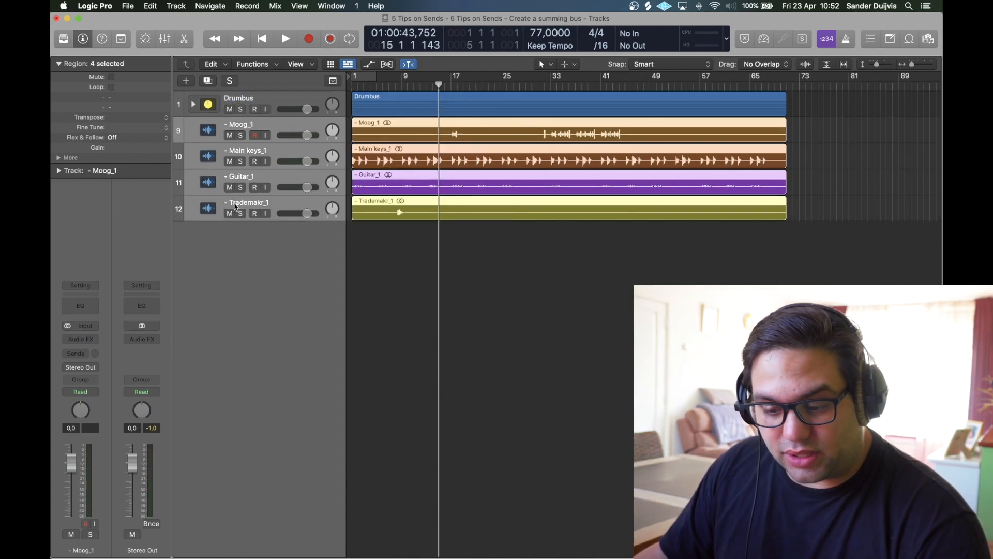
right_click(233, 204)
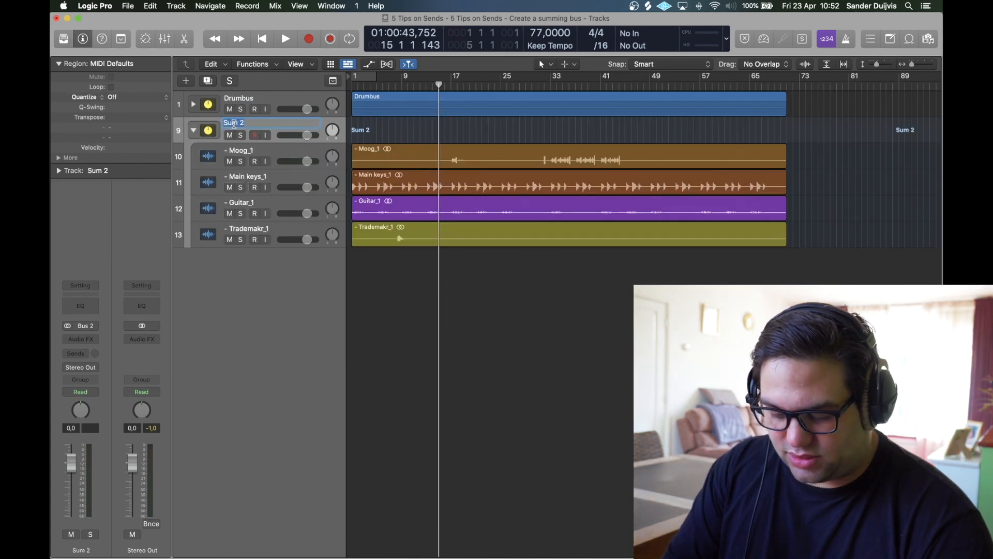
text(Me)
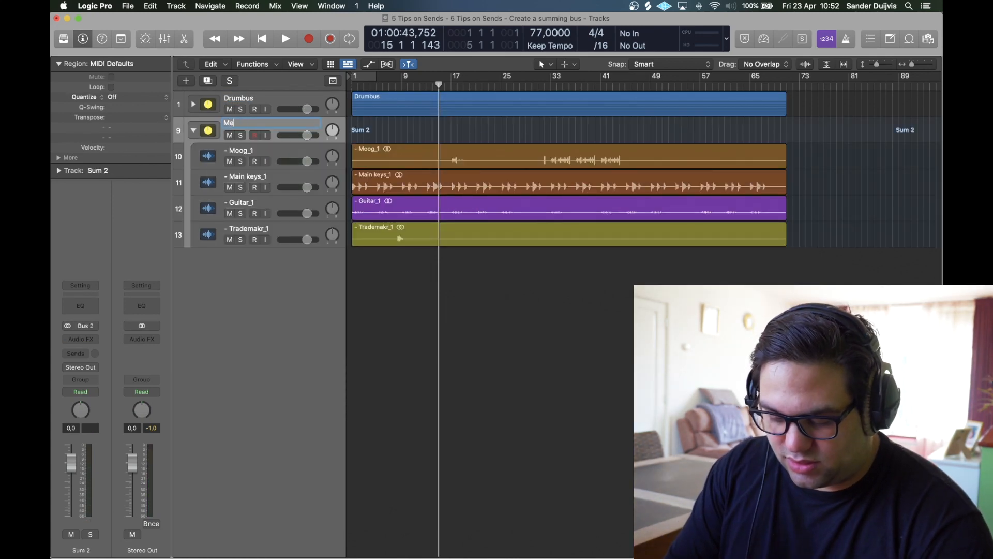
text(lody bus)
click(194, 131)
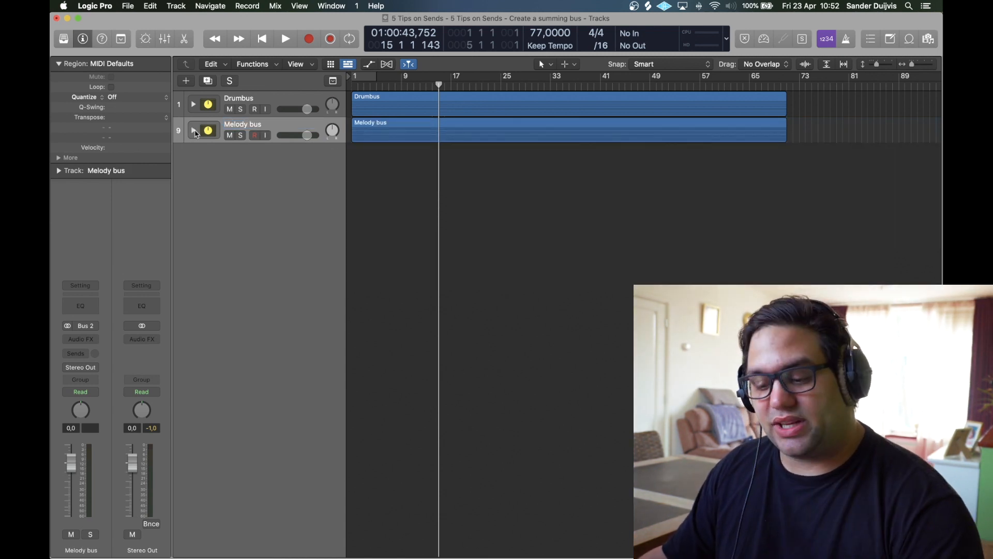
Step: Play the project while toggling Drumbus solo and mute on and off
key(space)
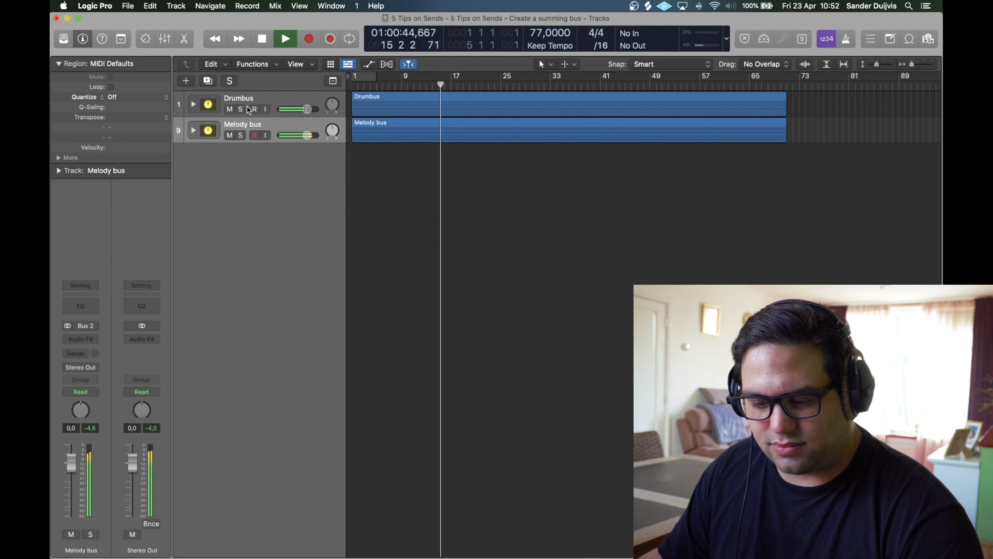
click(240, 109)
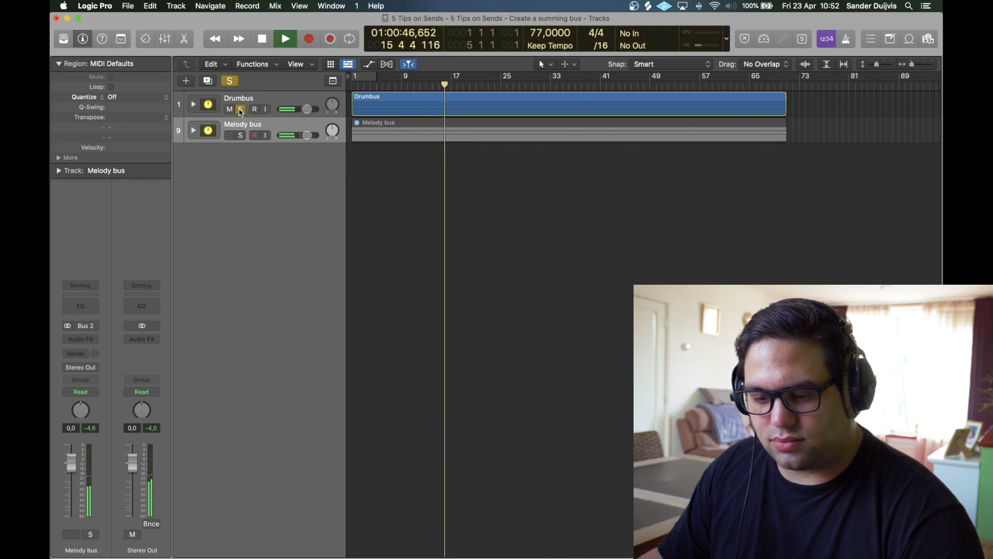
click(239, 110)
click(230, 110)
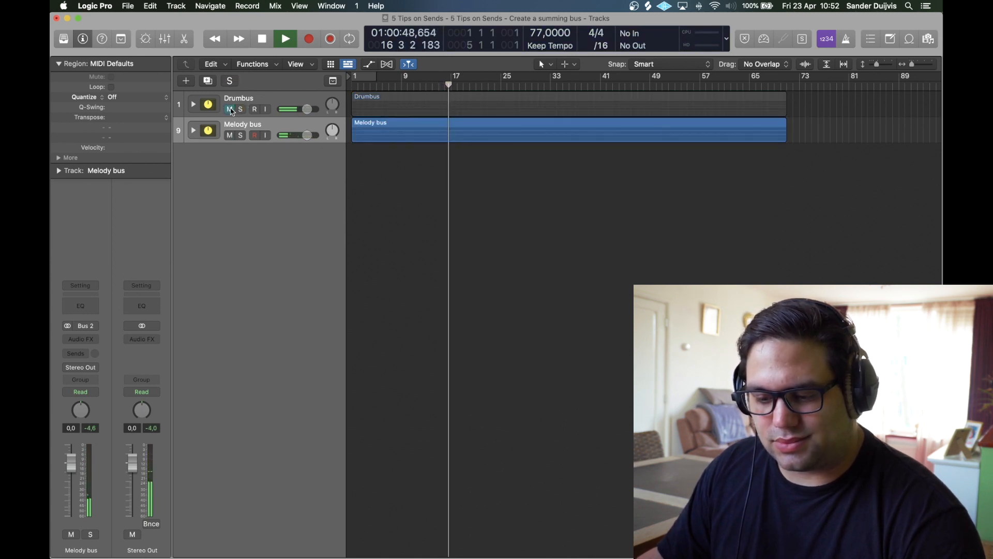
click(230, 109)
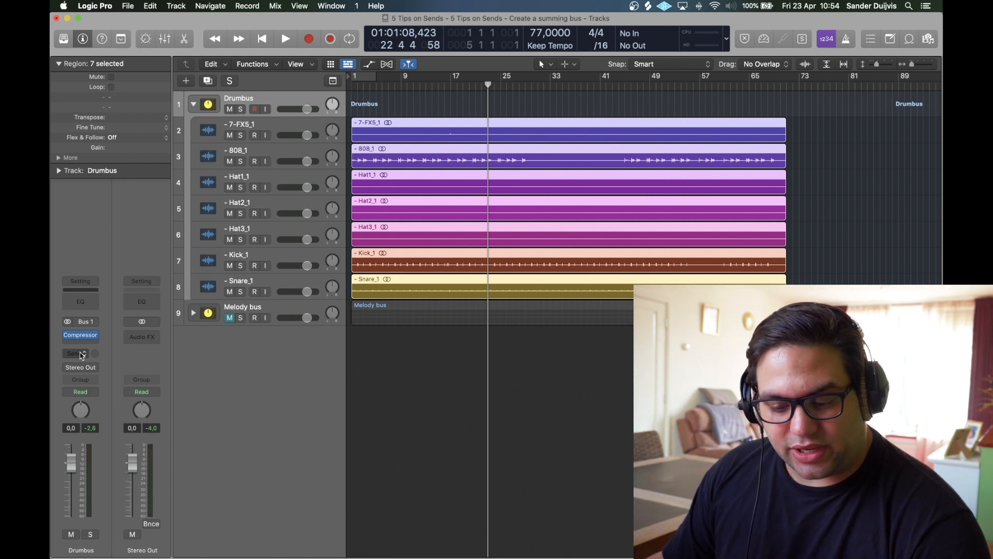
Step: Add a pre-fader Bus 10 send on Drumbus and show its send level
click(73, 352)
mouse_move(98, 368)
click(174, 281)
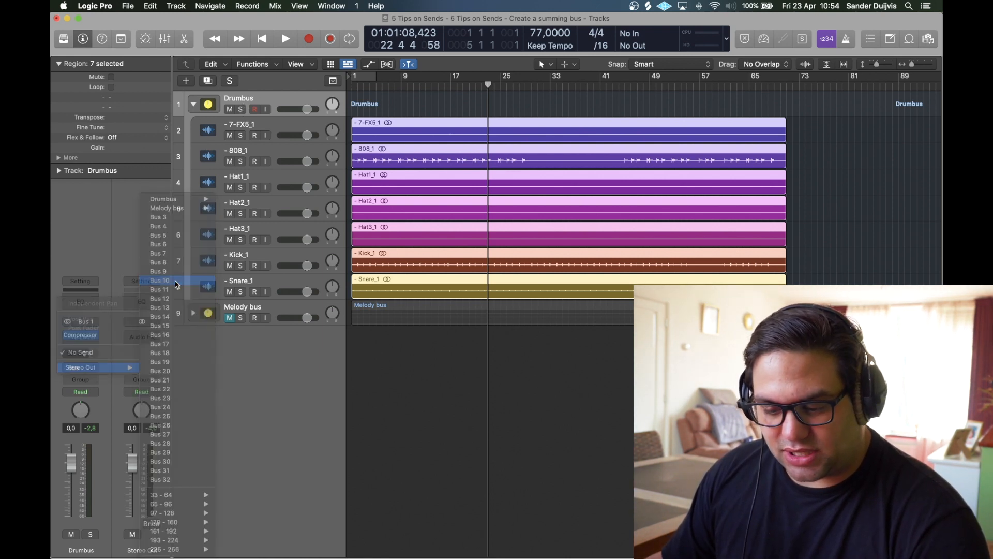
click(83, 347)
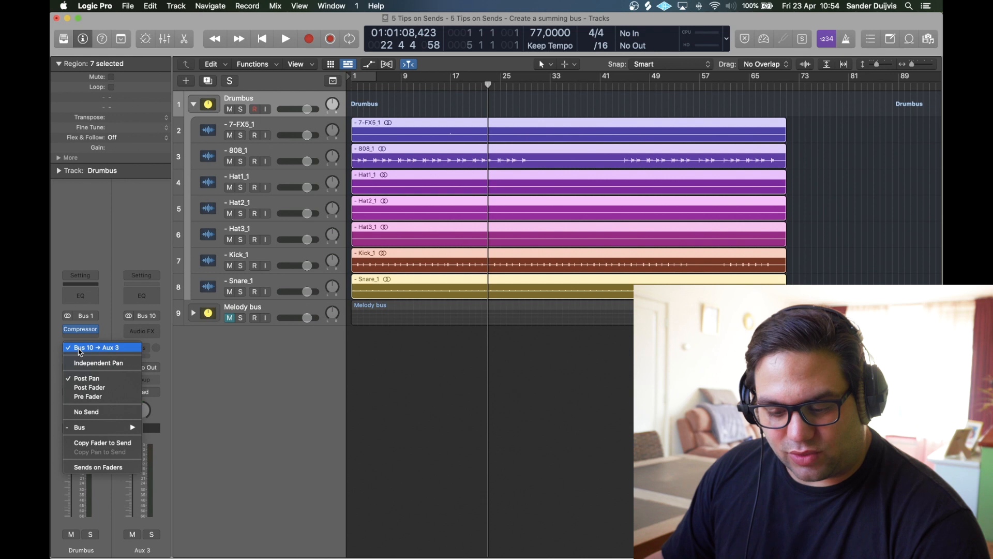
click(96, 397)
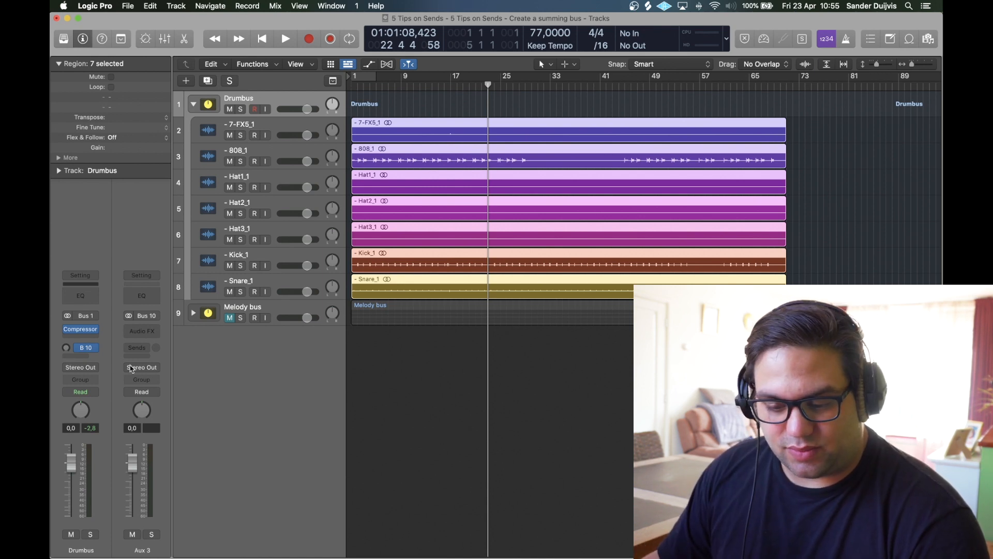
click(66, 348)
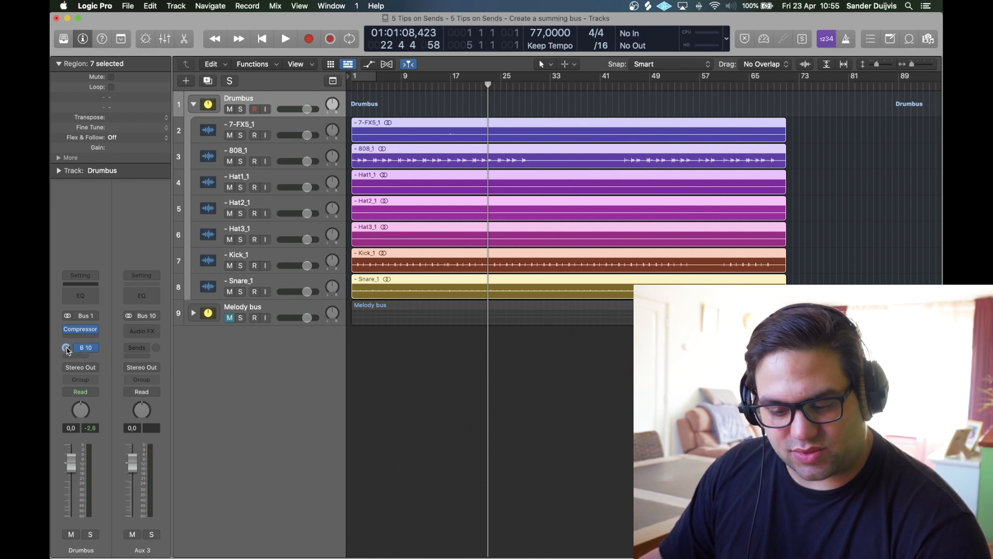
Step: Insert a stereo Overdrive on Aux 3 and blend its level in during playback from bar 18
click(150, 331)
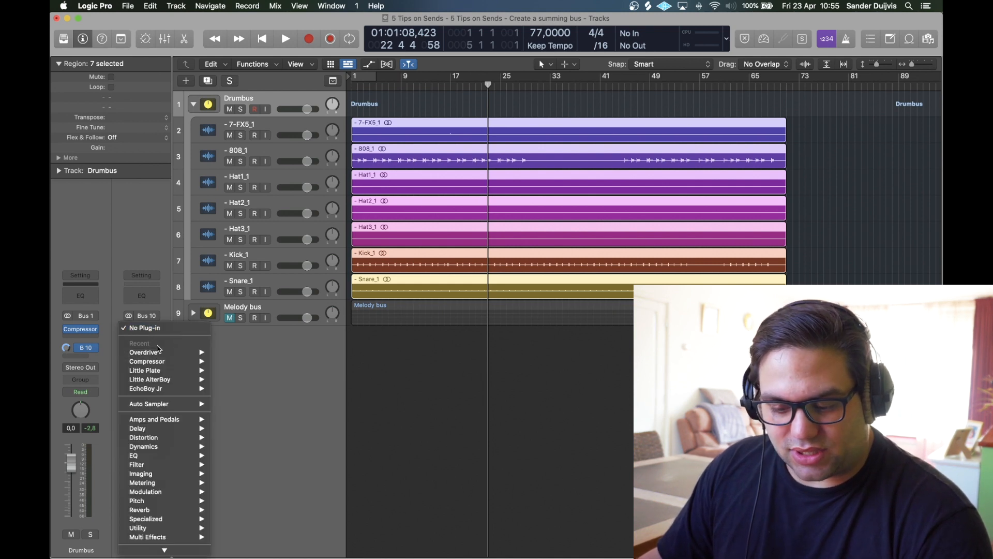
mouse_move(199, 352)
click(231, 352)
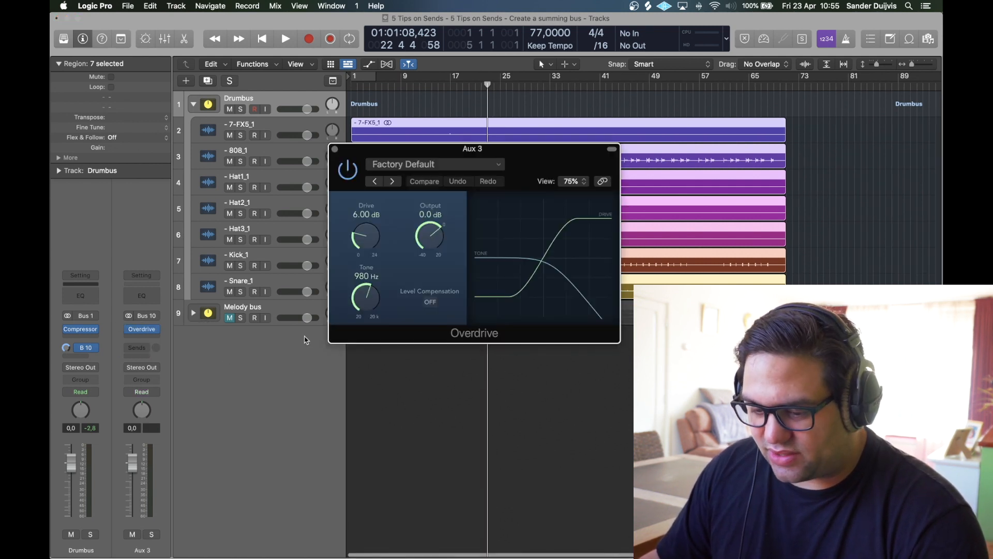
drag(365, 233, 367, 229)
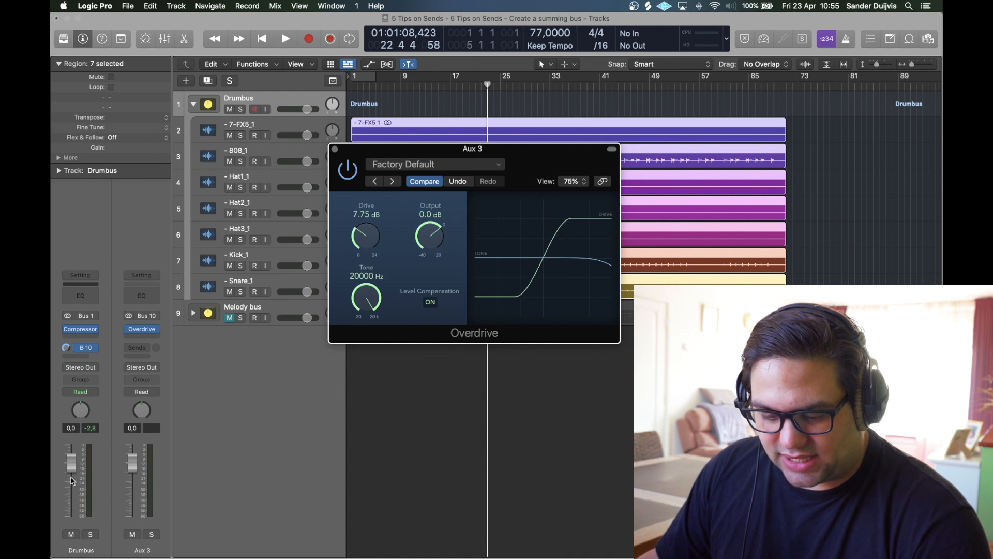
drag(132, 471, 132, 515)
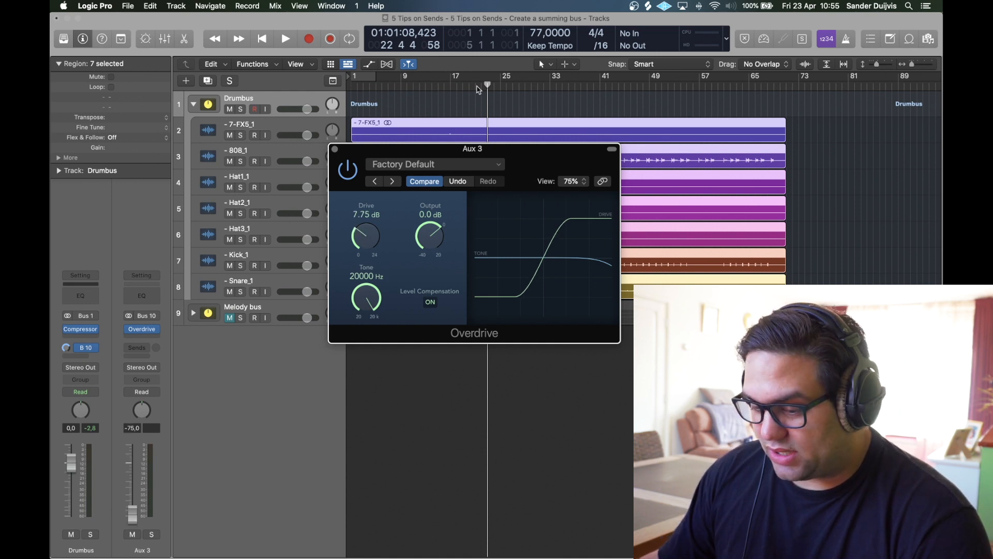
click(455, 84)
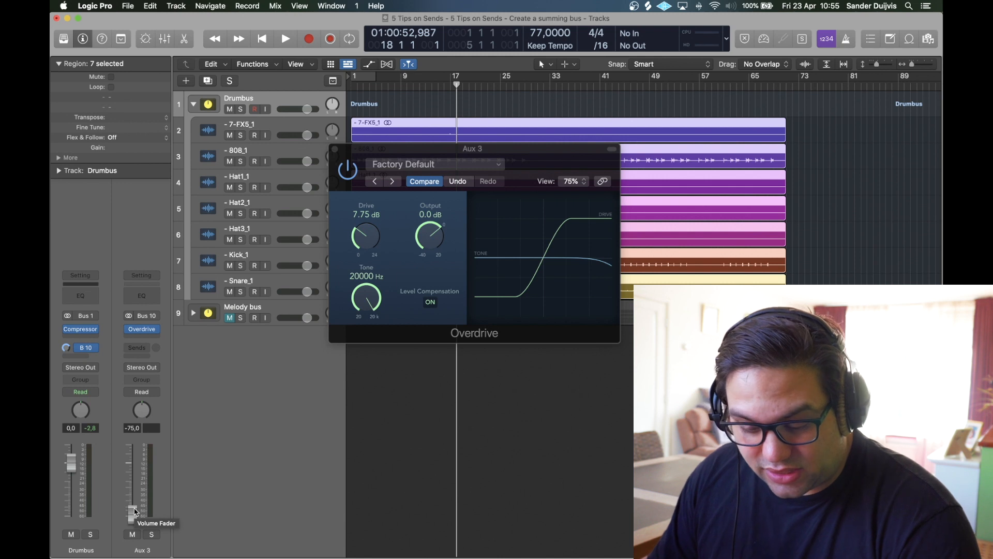
key(space)
drag(135, 512, 132, 472)
key(space)
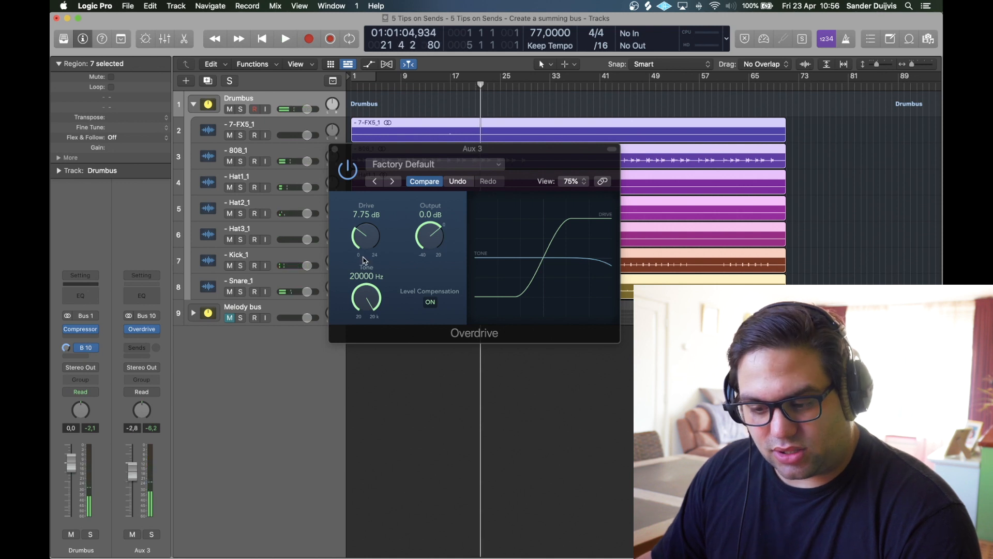
Step: Push the Overdrive drive to 20 dB, lower the Aux 3 return, and A/B the Bus 10 send
drag(364, 243, 365, 196)
drag(133, 470, 132, 492)
key(space)
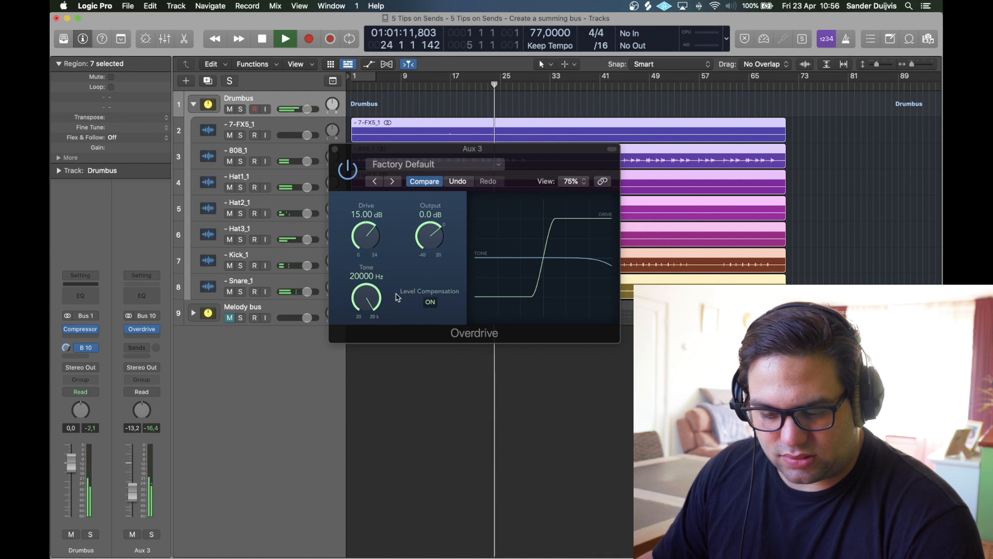
drag(366, 235, 364, 199)
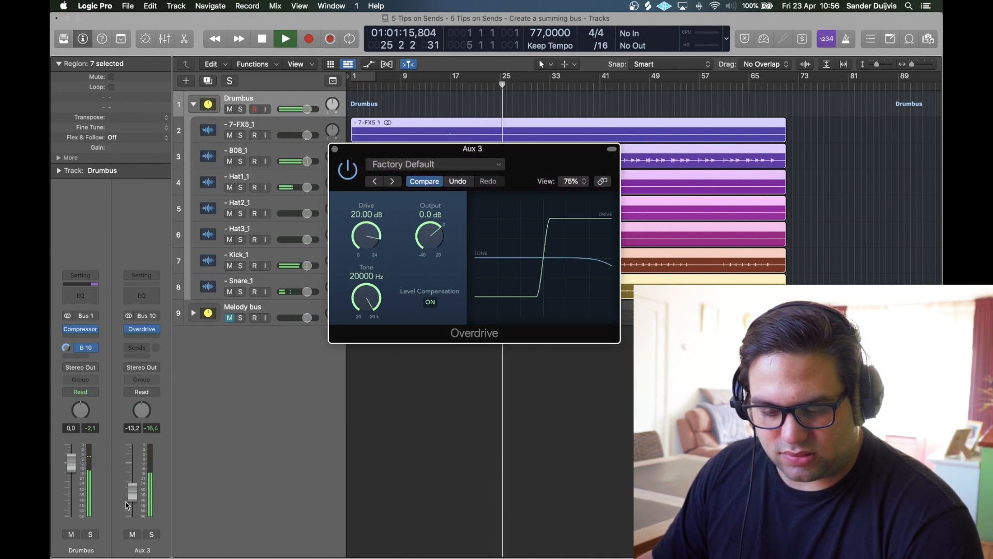
drag(134, 495, 135, 503)
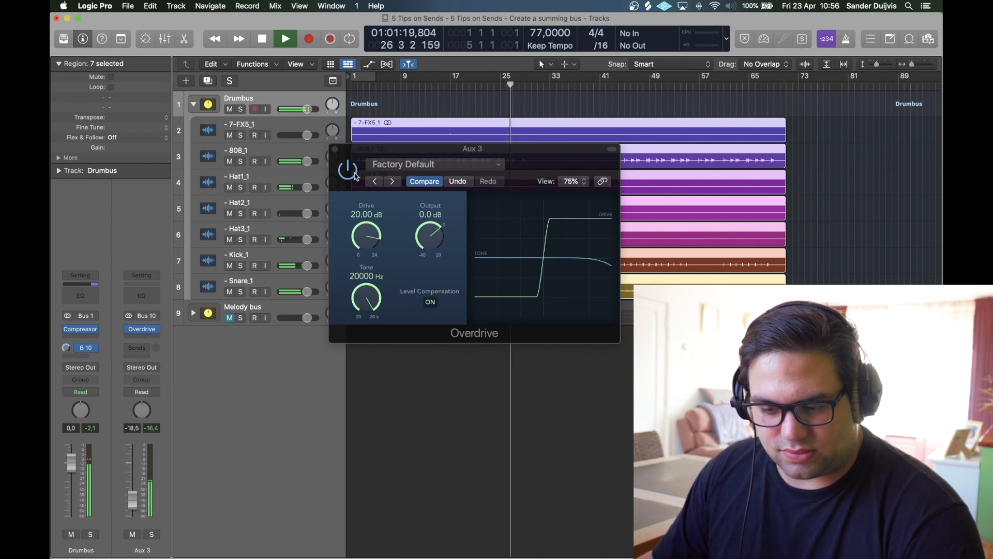
click(78, 349)
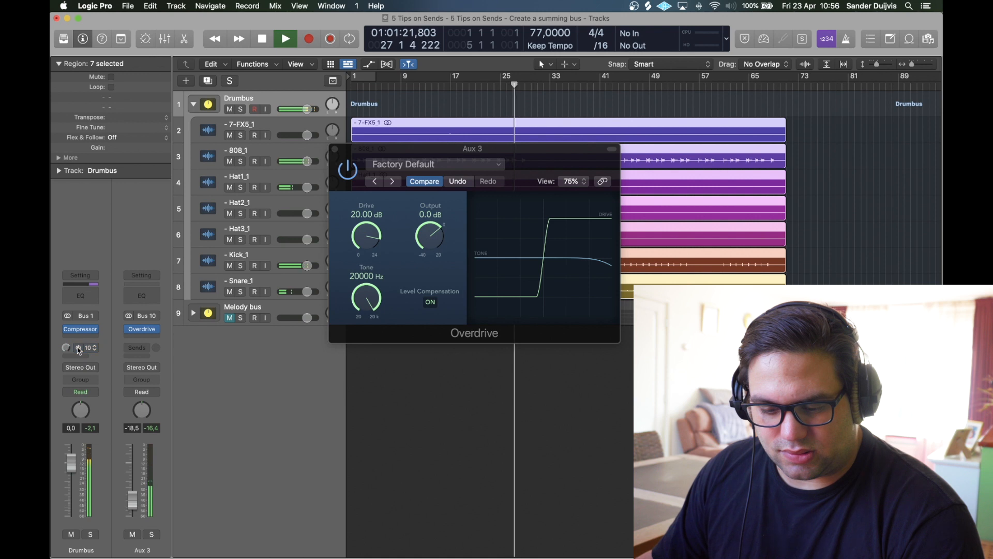
click(78, 348)
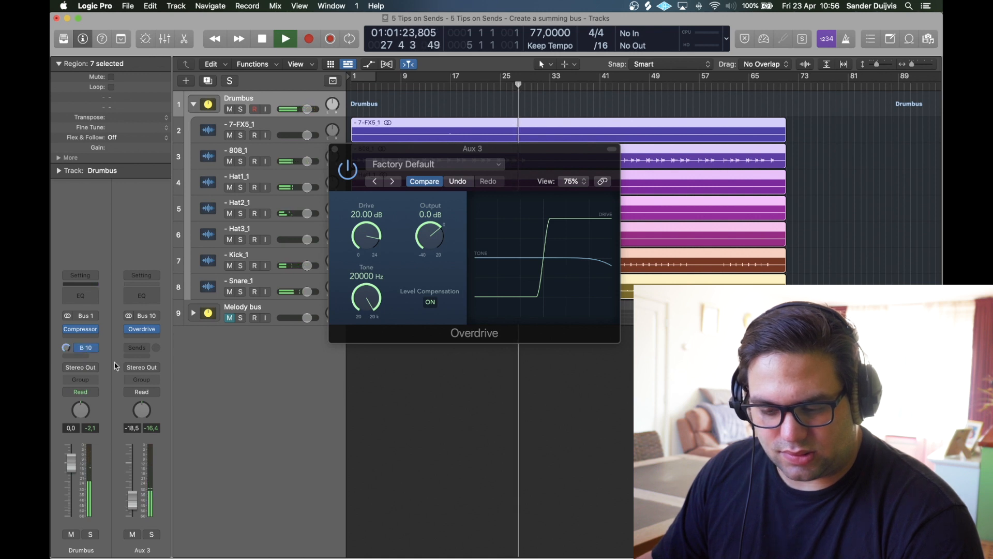
click(335, 149)
key(space)
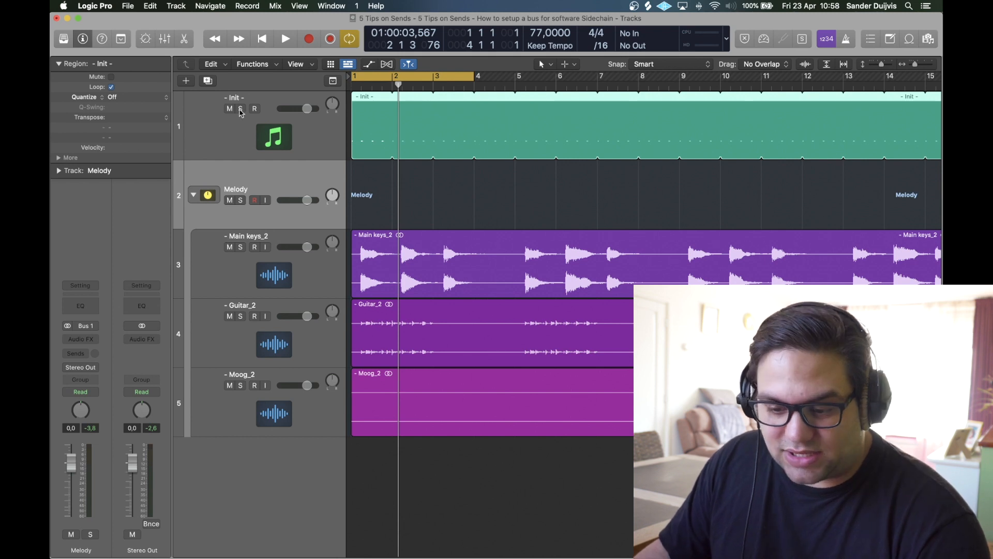
Step: Solo and audition the Init track, then set its output to No Output
click(241, 109)
click(233, 127)
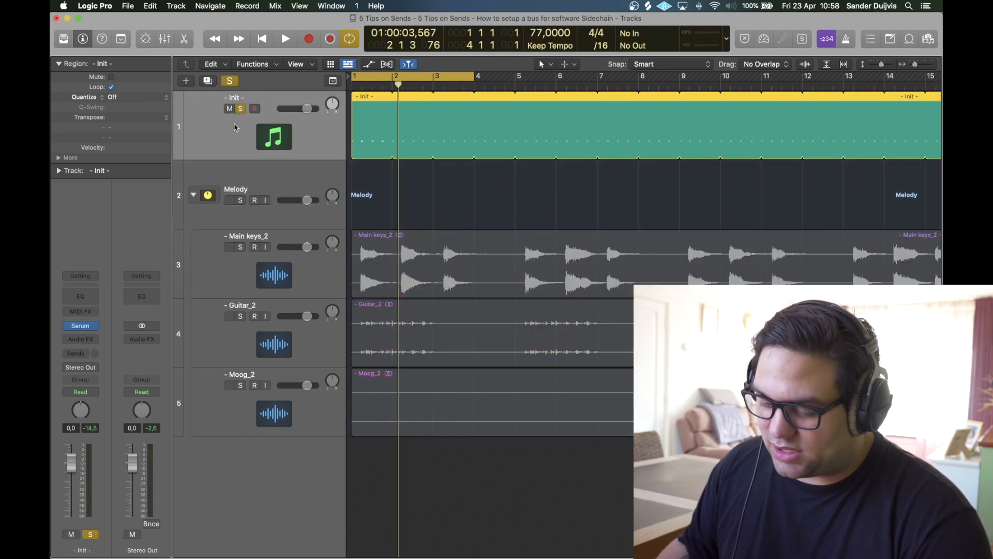
key(Return)
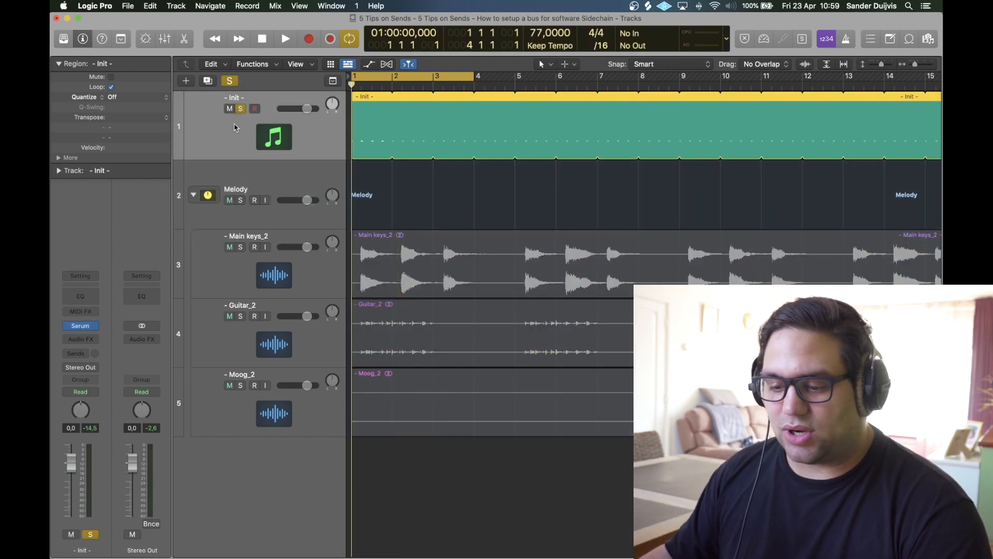
key(space)
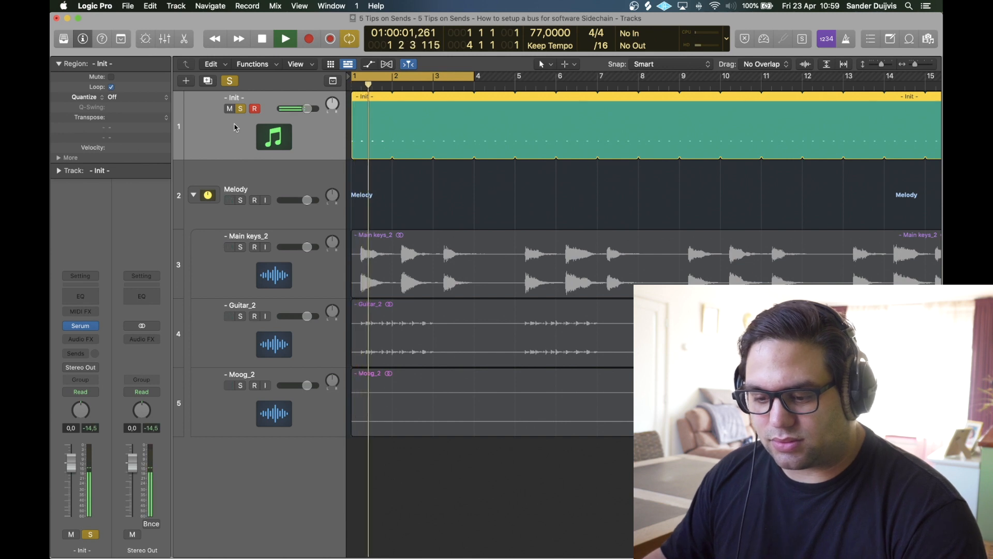
key(space)
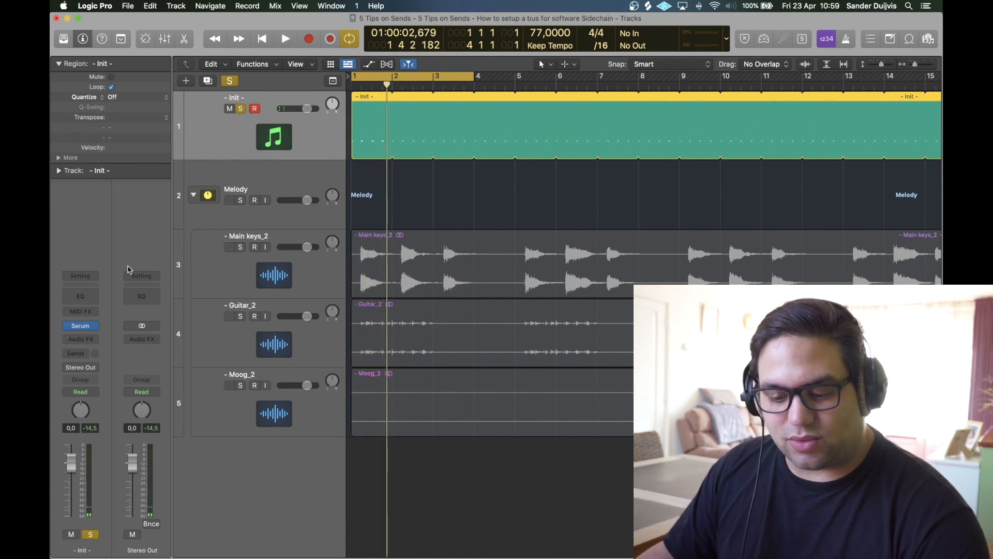
click(95, 372)
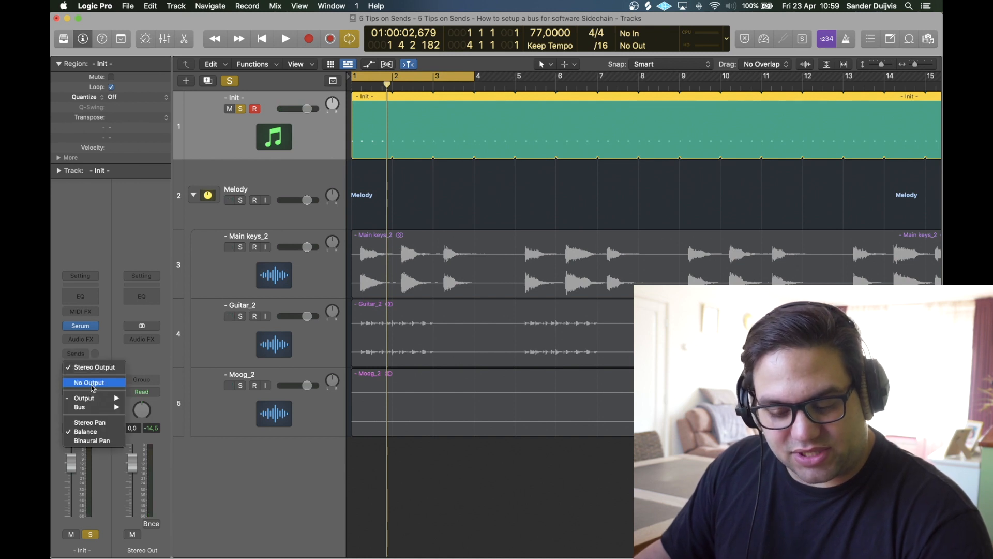
click(91, 385)
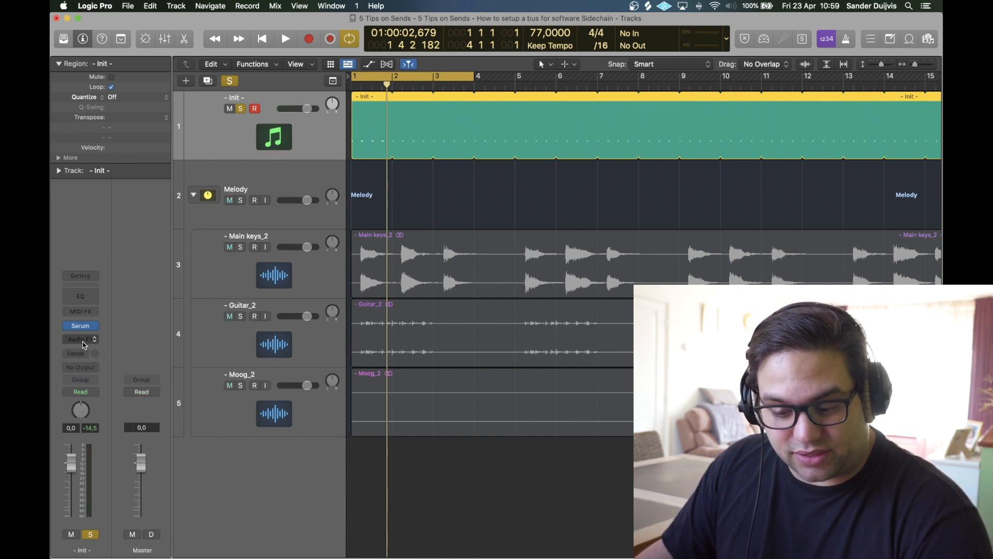
key(space)
Step: Add a Bus 10 send on the Init track, creating a new aux
click(76, 353)
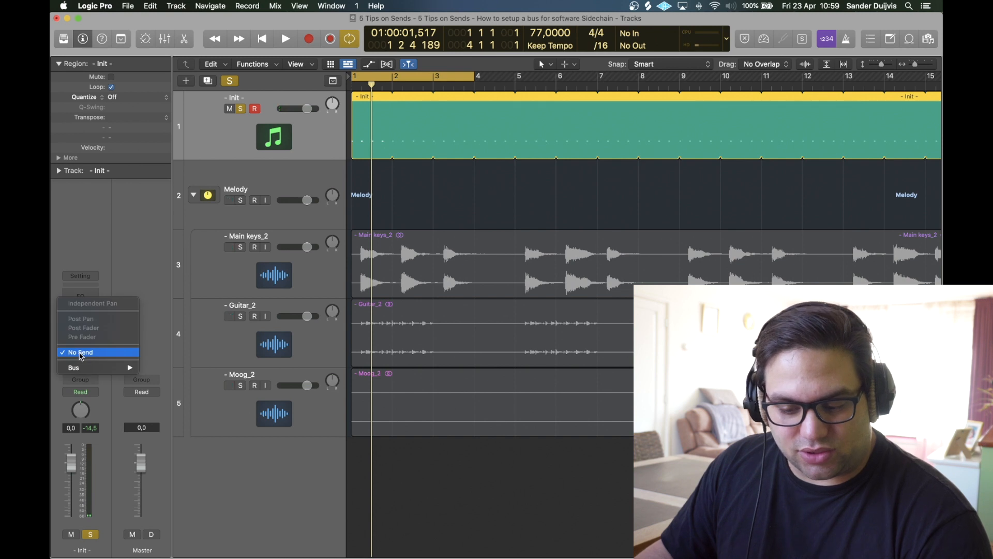
mouse_move(102, 368)
click(160, 280)
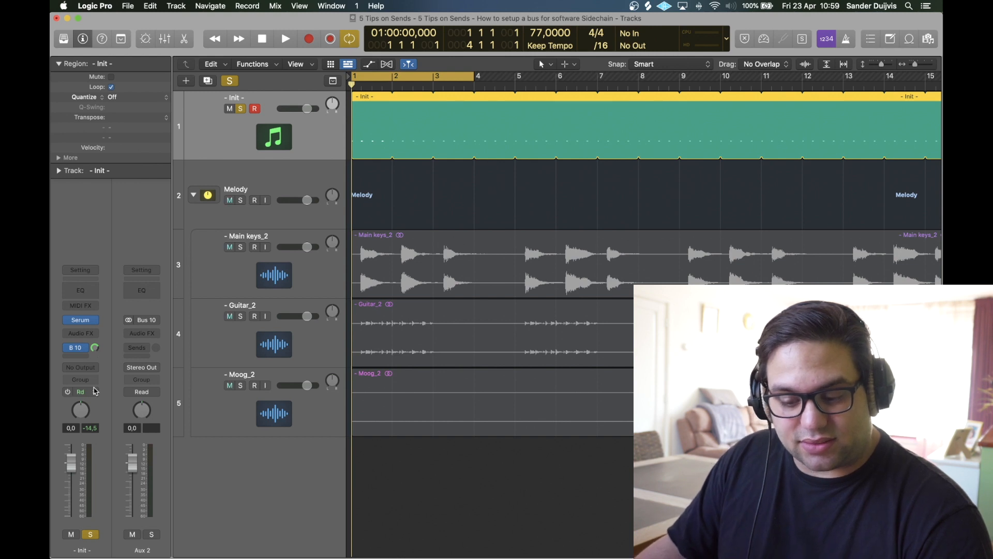
key(space)
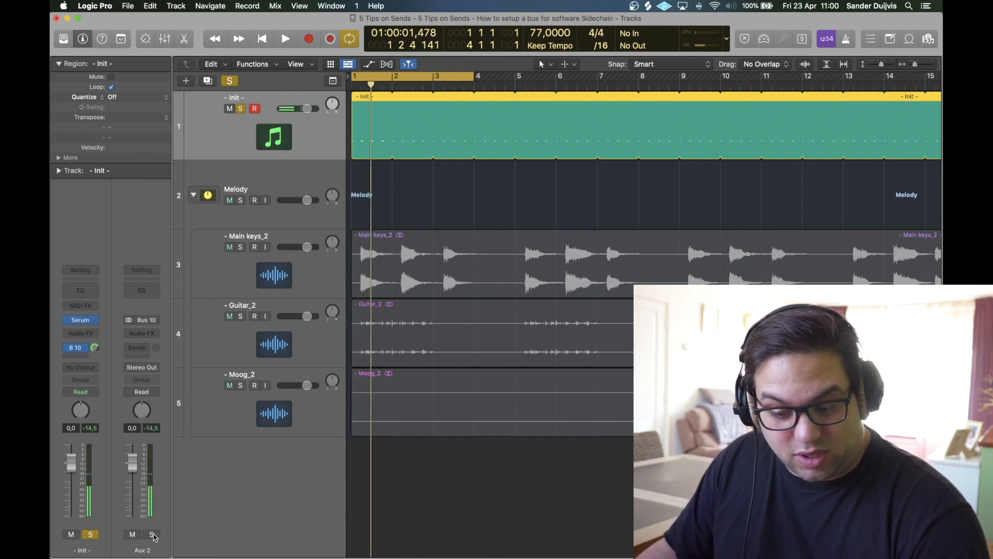
Step: Set the new aux to No Output and rename it 'SC Kick'
click(139, 366)
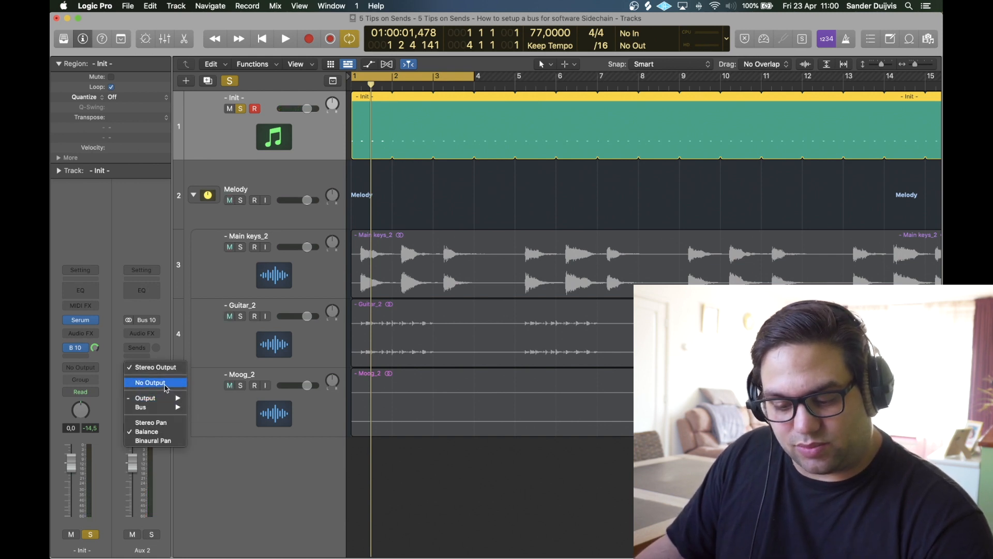
click(150, 382)
double_click(143, 550)
text(SC)
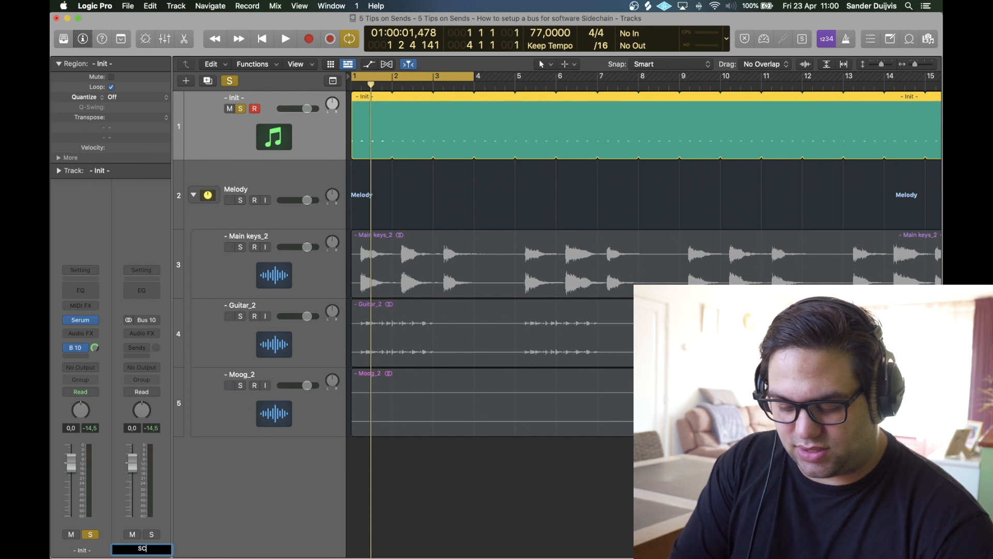
text( Kick)
key(Return)
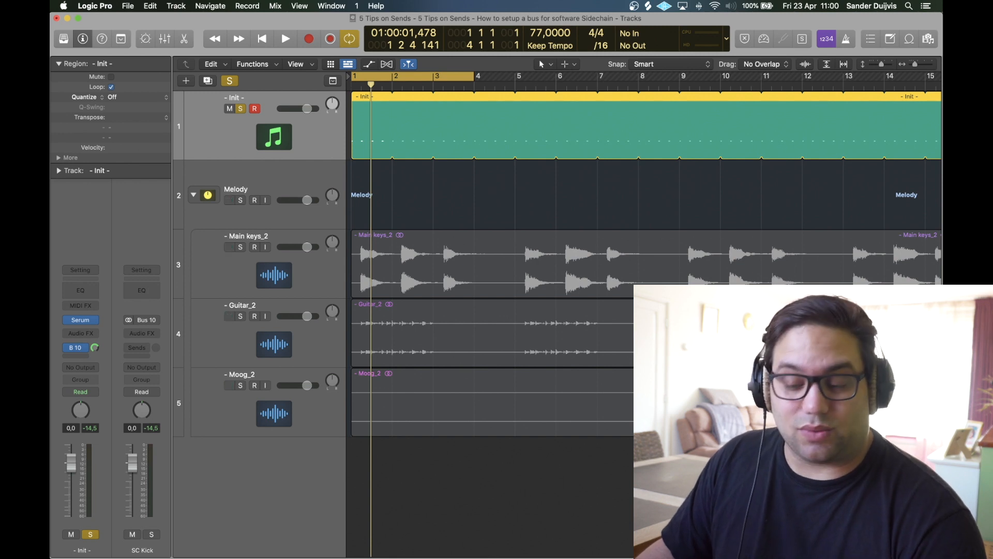
click(228, 224)
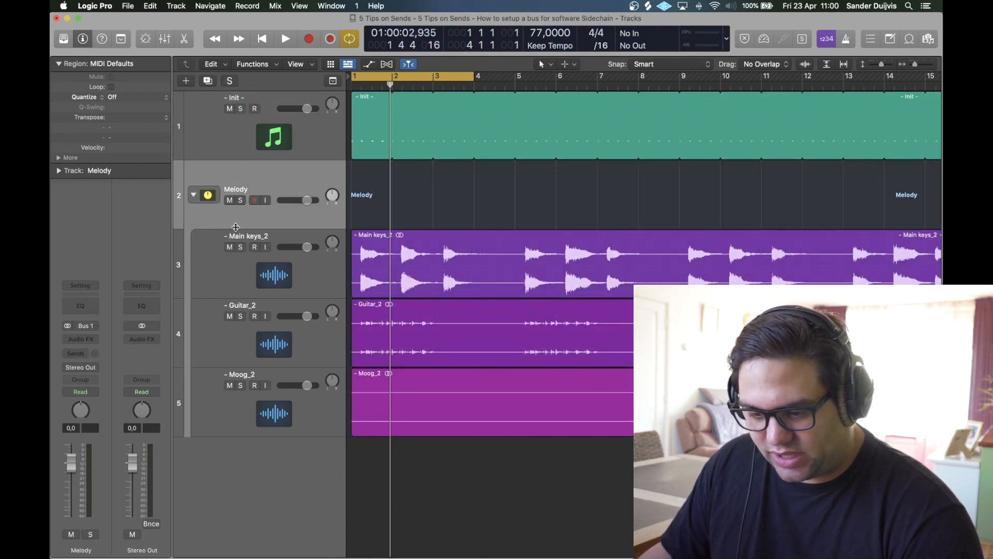
Step: Insert a stereo Compressor on the Melody stack with its side chain set to Bus 10
key(space)
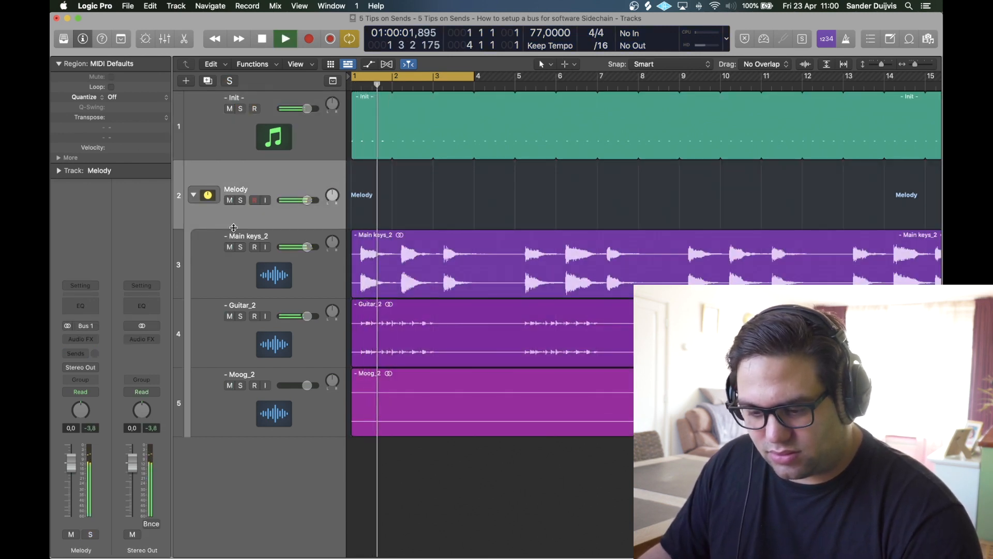
key(space)
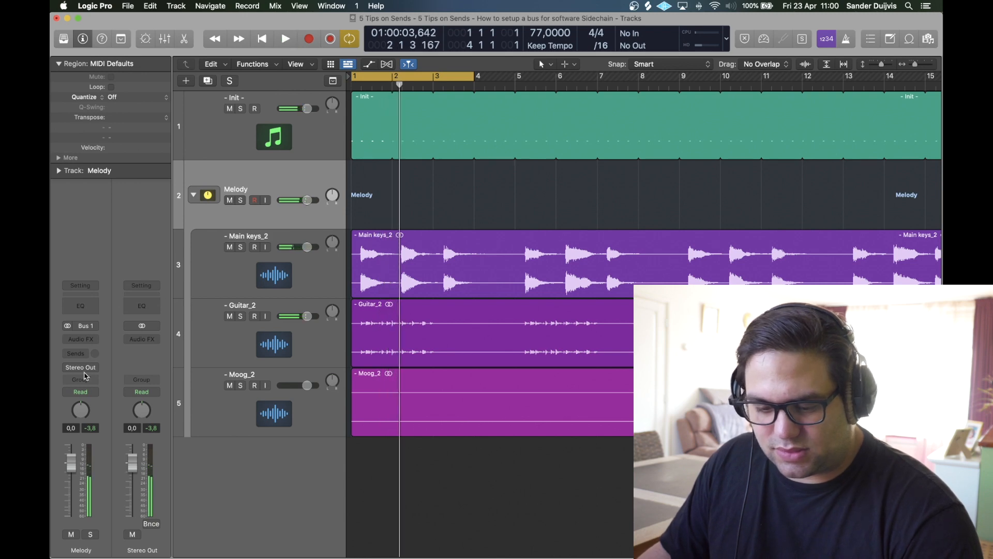
click(80, 338)
mouse_move(87, 362)
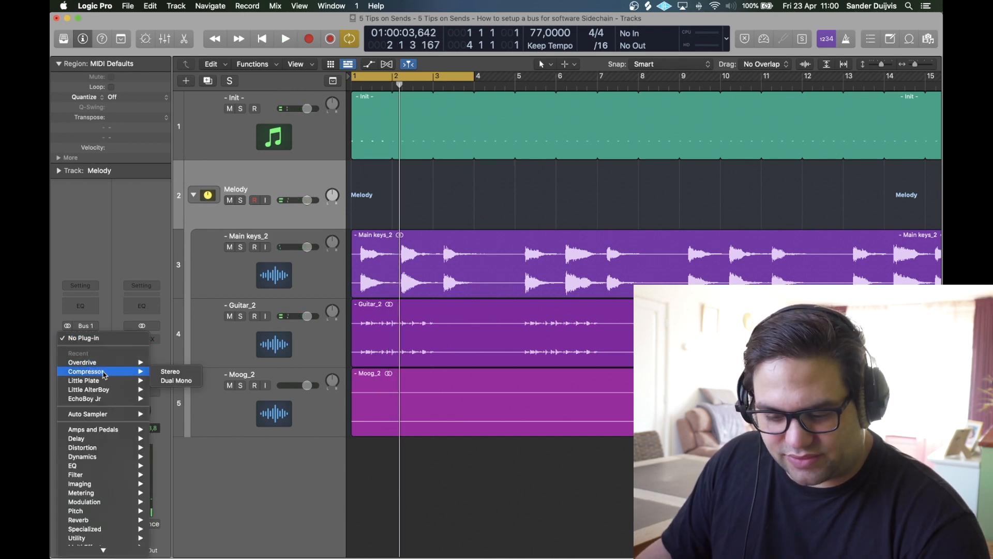
click(161, 371)
click(832, 159)
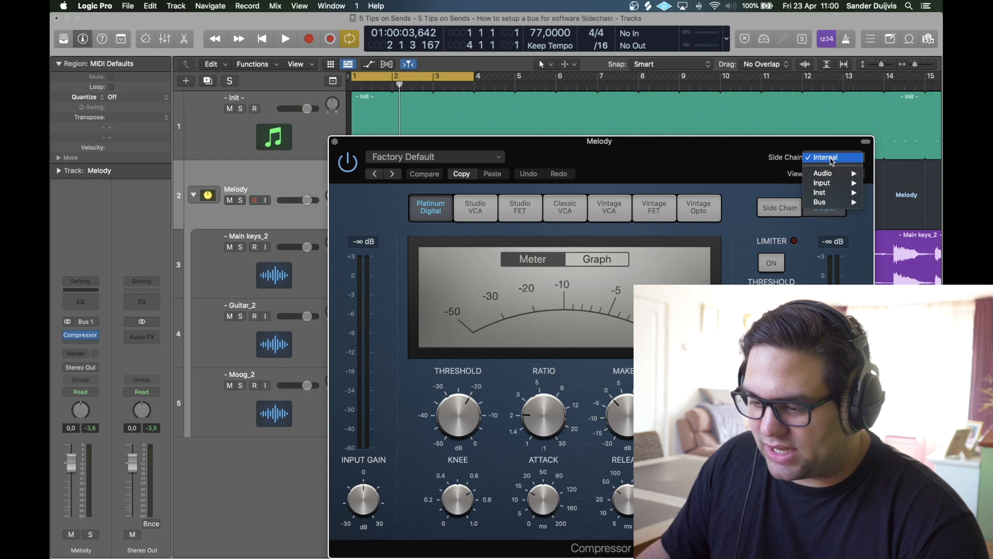
mouse_move(850, 202)
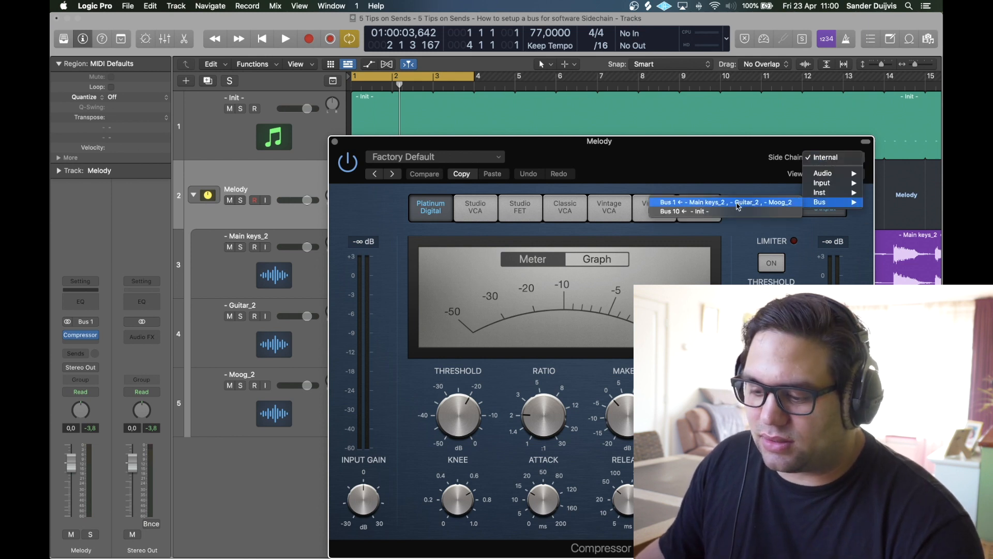
click(684, 213)
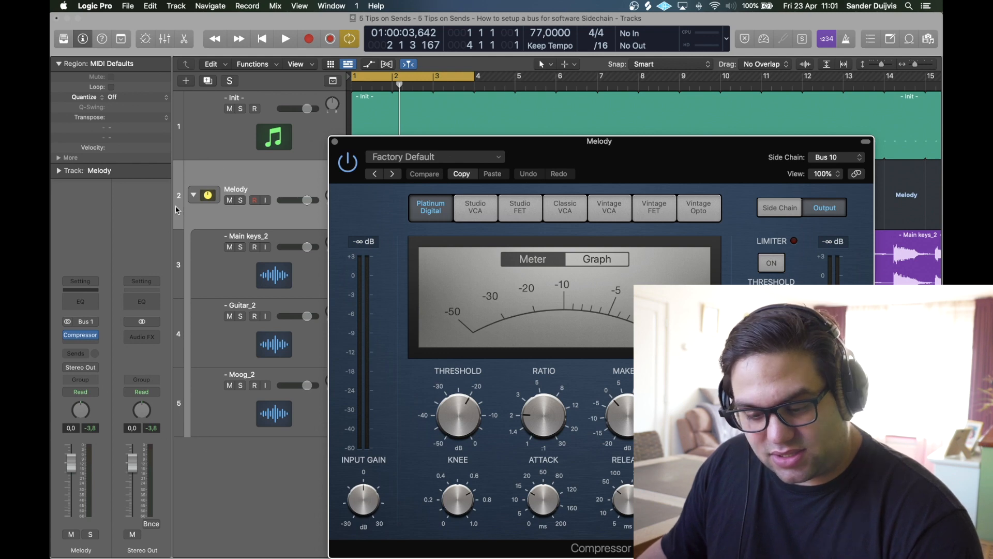
Step: Lower the compressor threshold to -37.5 dB and turn Auto Gain off while auditioning playback
click(250, 143)
drag(667, 139, 484, 149)
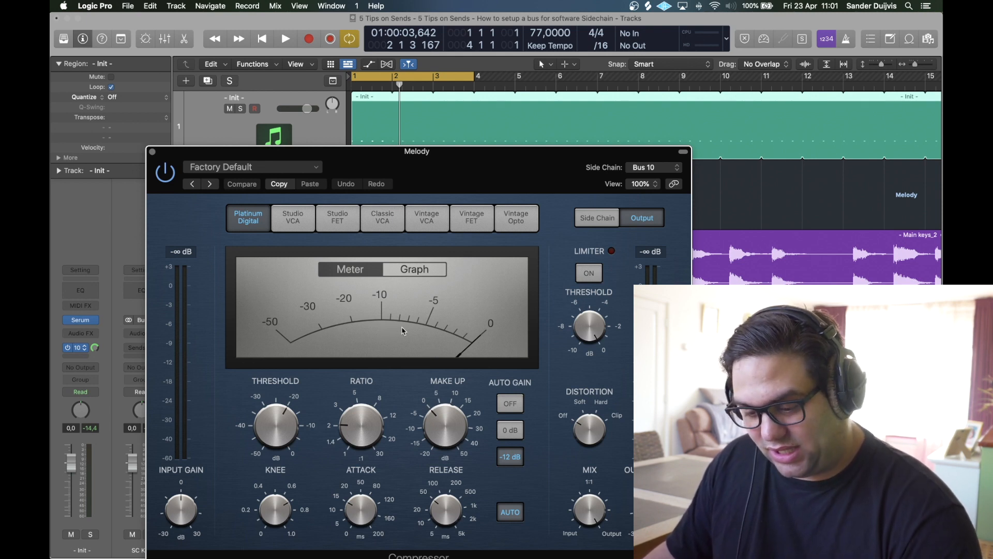
key(space)
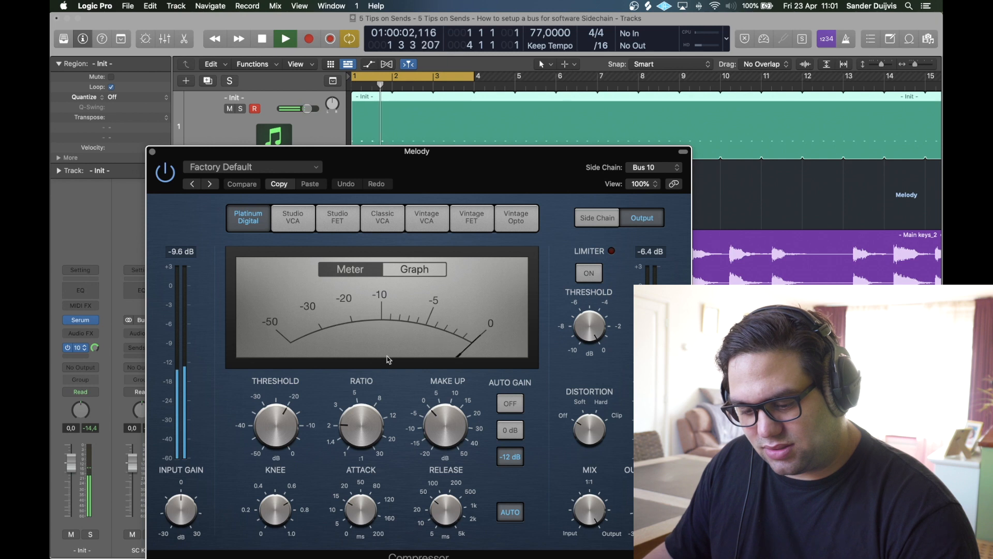
drag(279, 431, 276, 485)
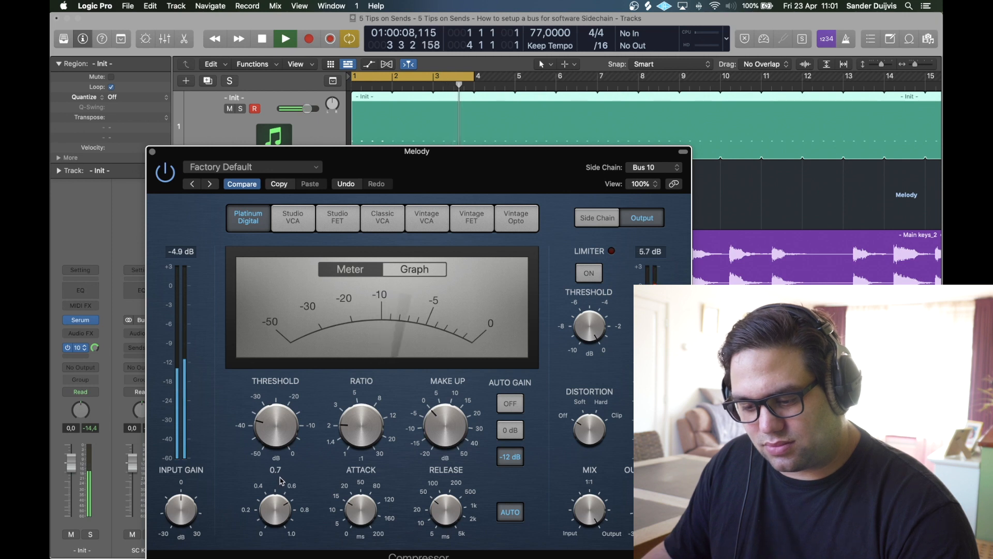
click(504, 407)
key(space)
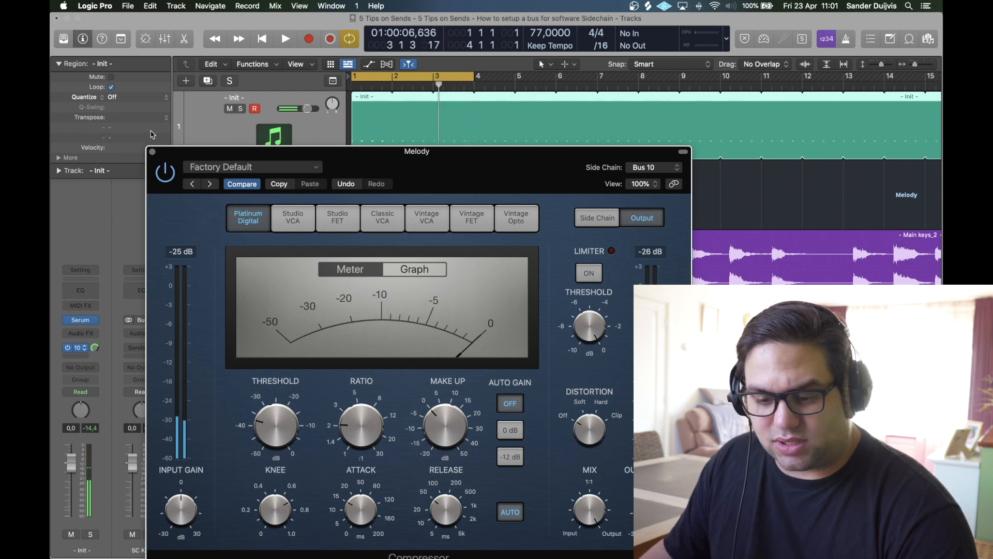
click(151, 152)
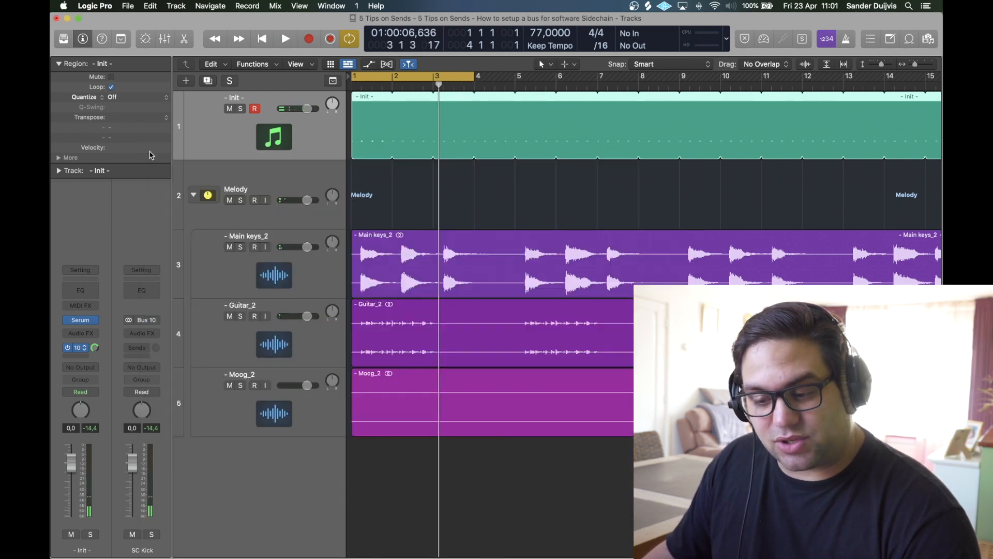